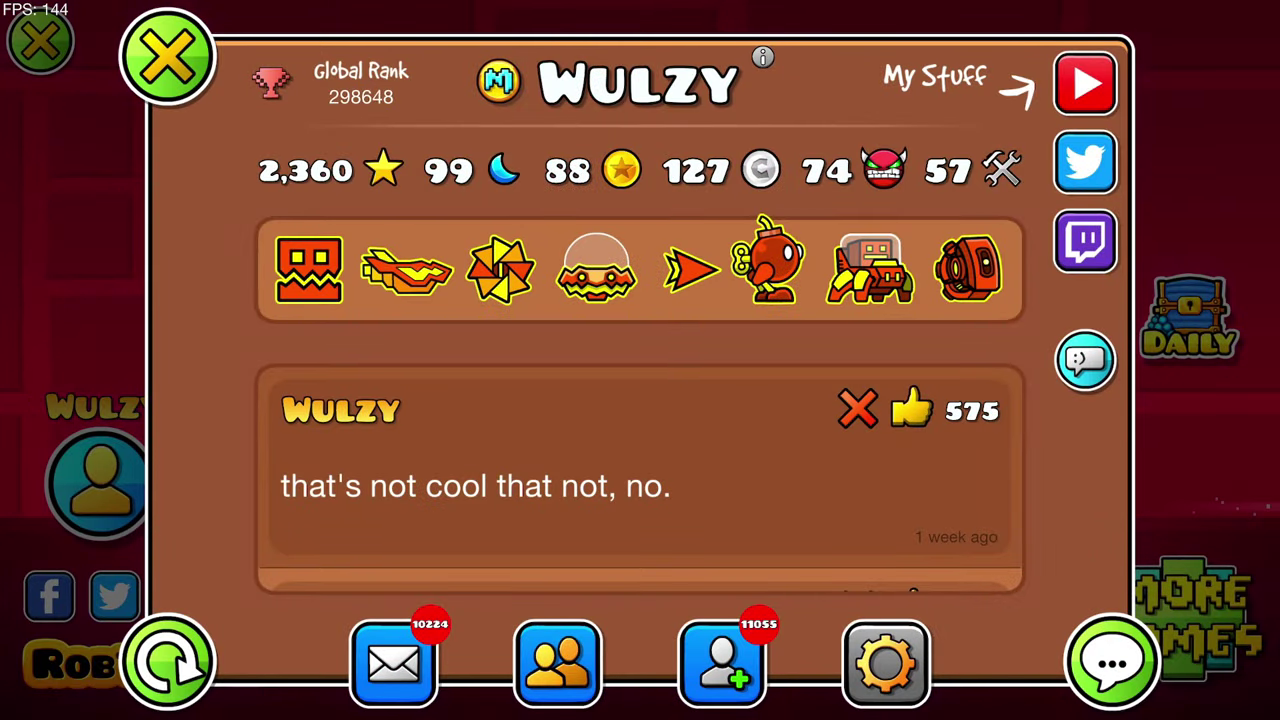
# Step: Examine the screenshots of the two-object rainbow shader effect and the reply images in the X thread
pyautogui.press('Escape')
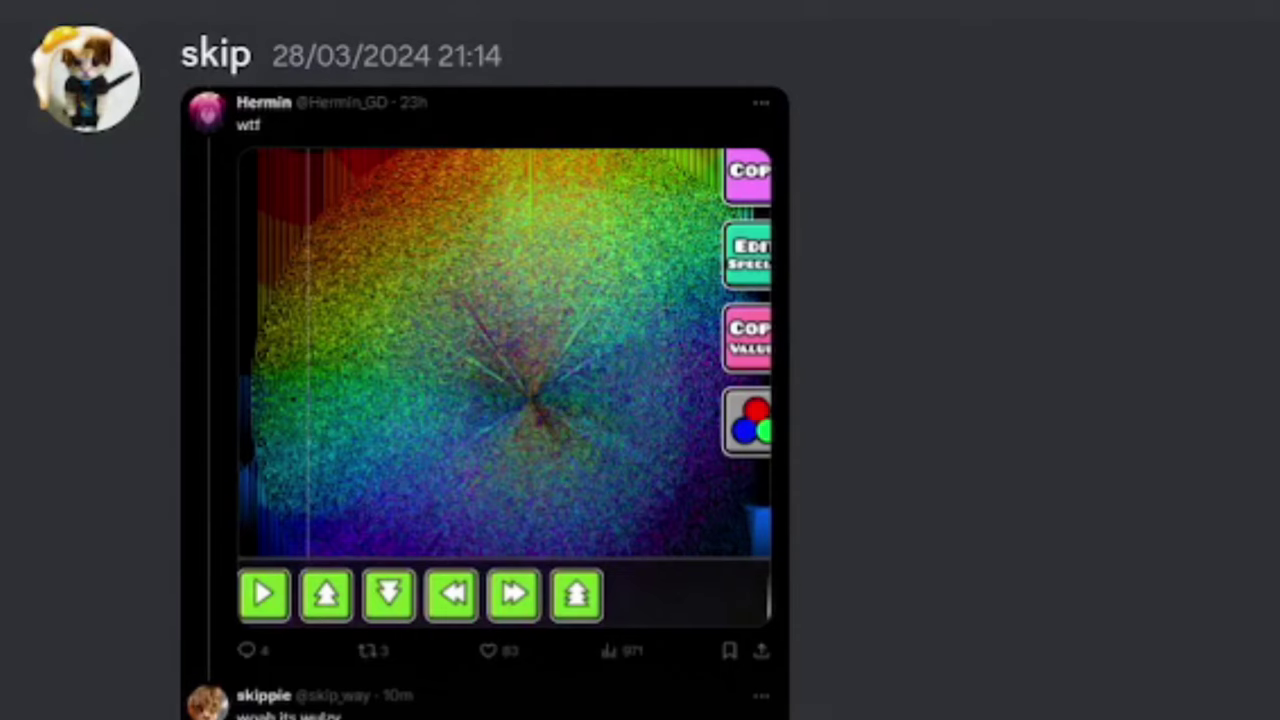
pyautogui.click(587, 505)
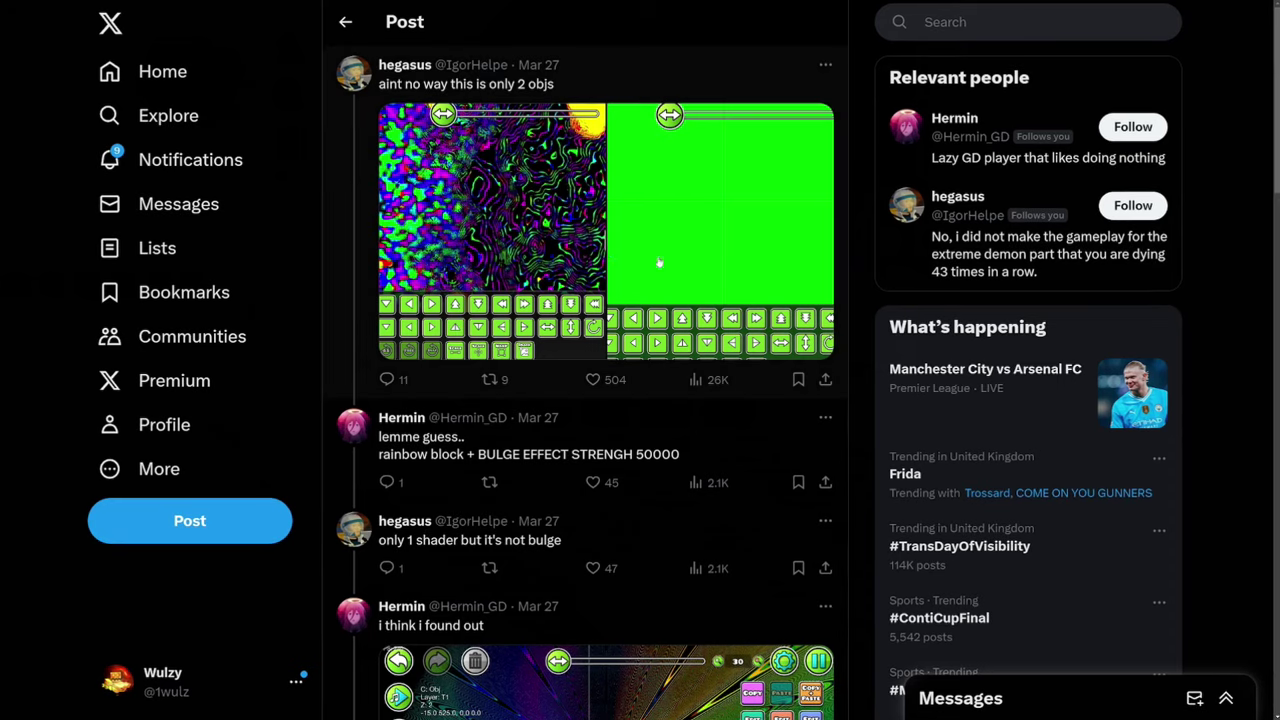
pyautogui.click(501, 195)
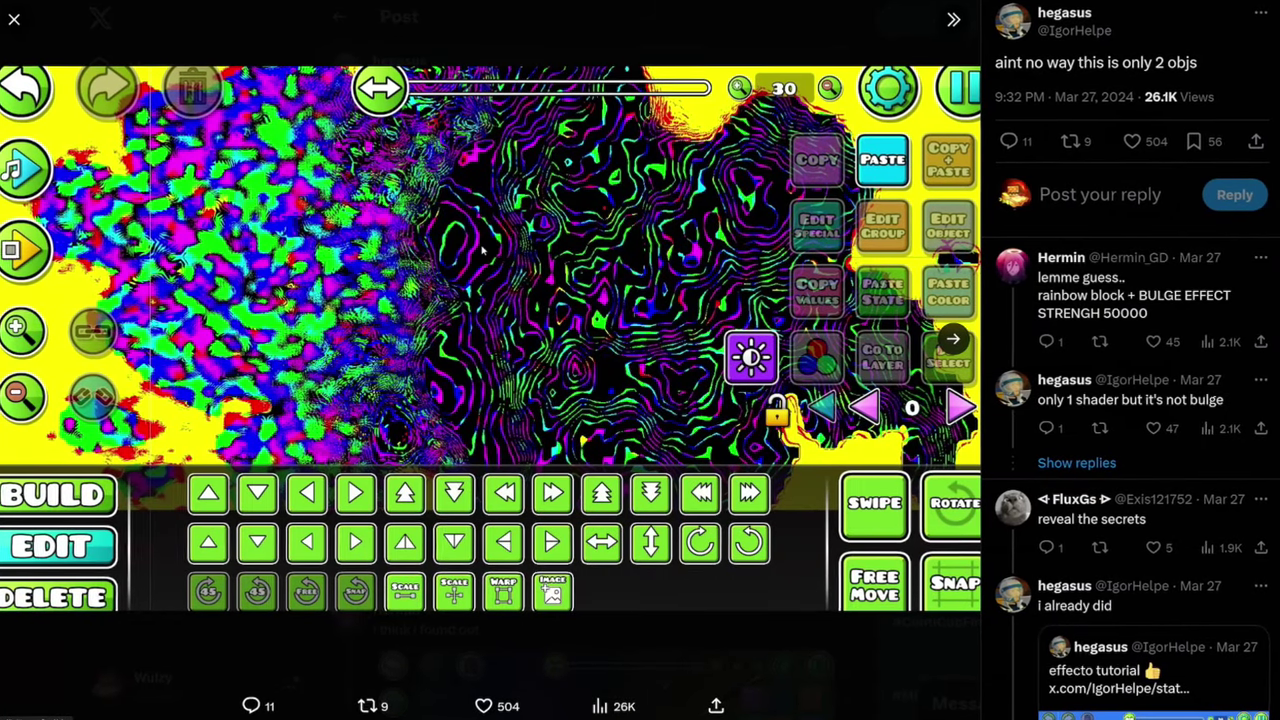
pyautogui.click(791, 640)
pyautogui.click(734, 300)
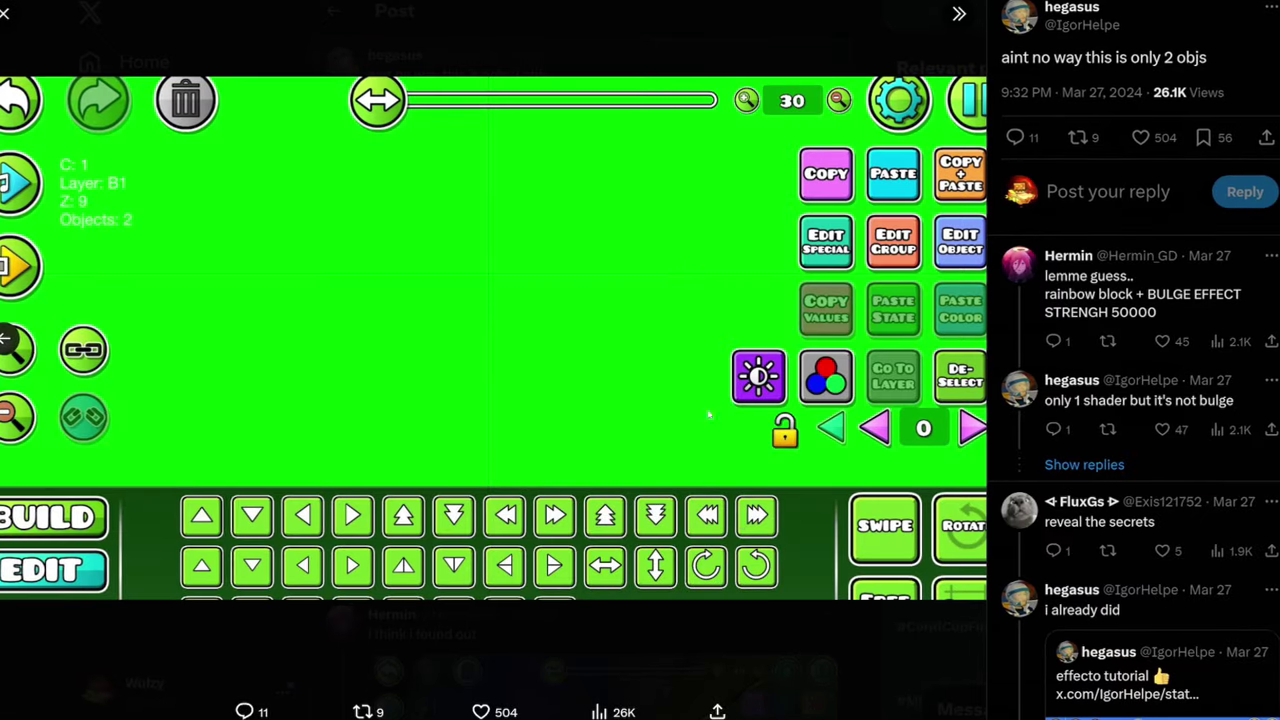
pyautogui.click(701, 646)
pyautogui.click(543, 217)
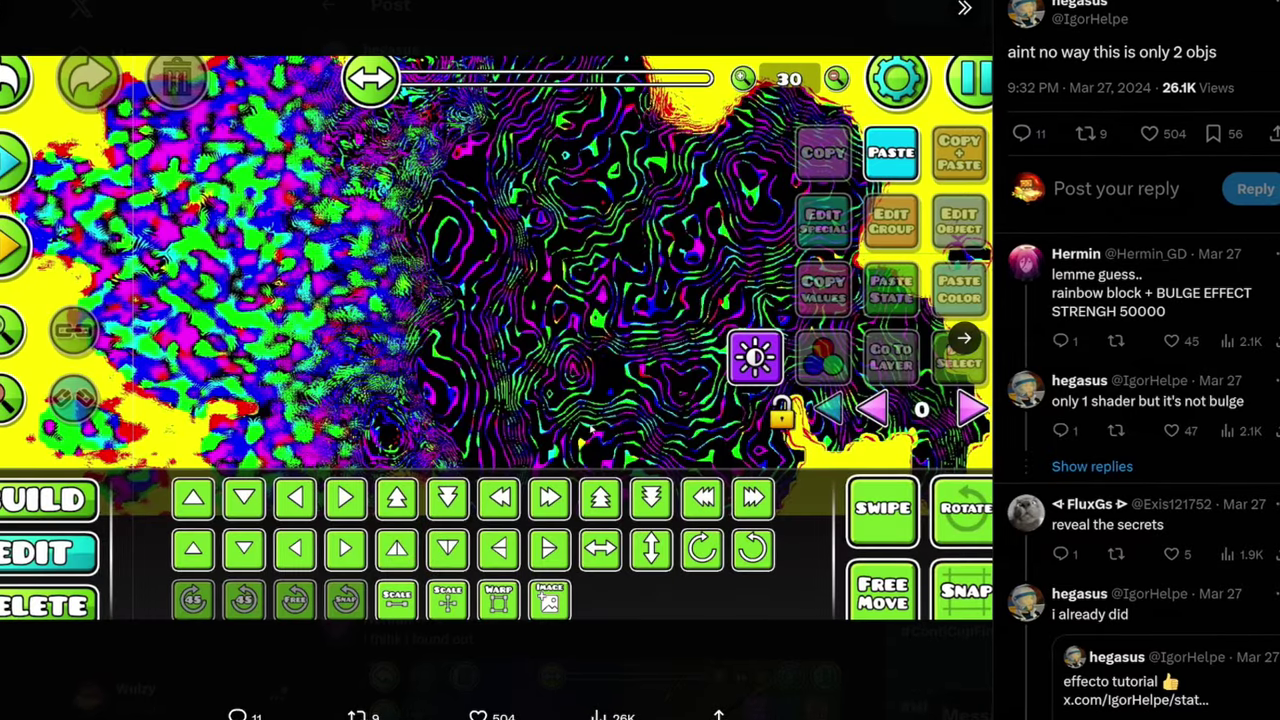
pyautogui.click(553, 650)
pyautogui.scroll(-5, 600, 480)
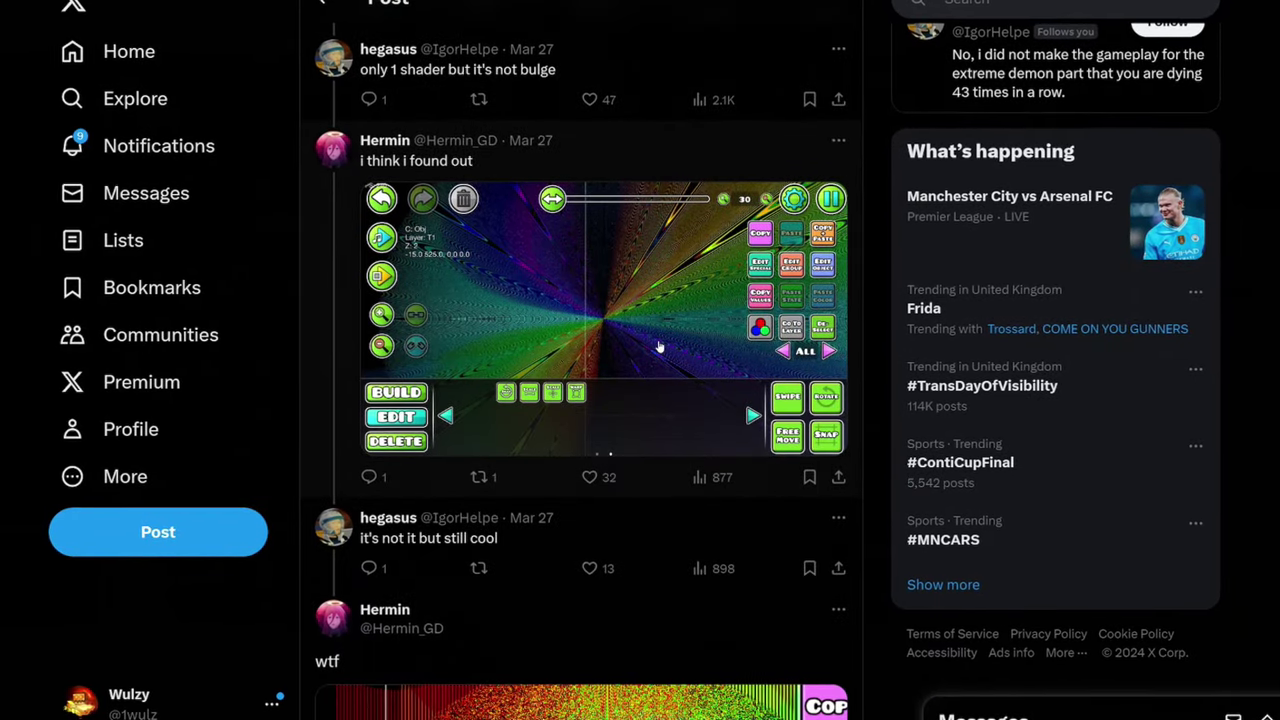
pyautogui.click(656, 348)
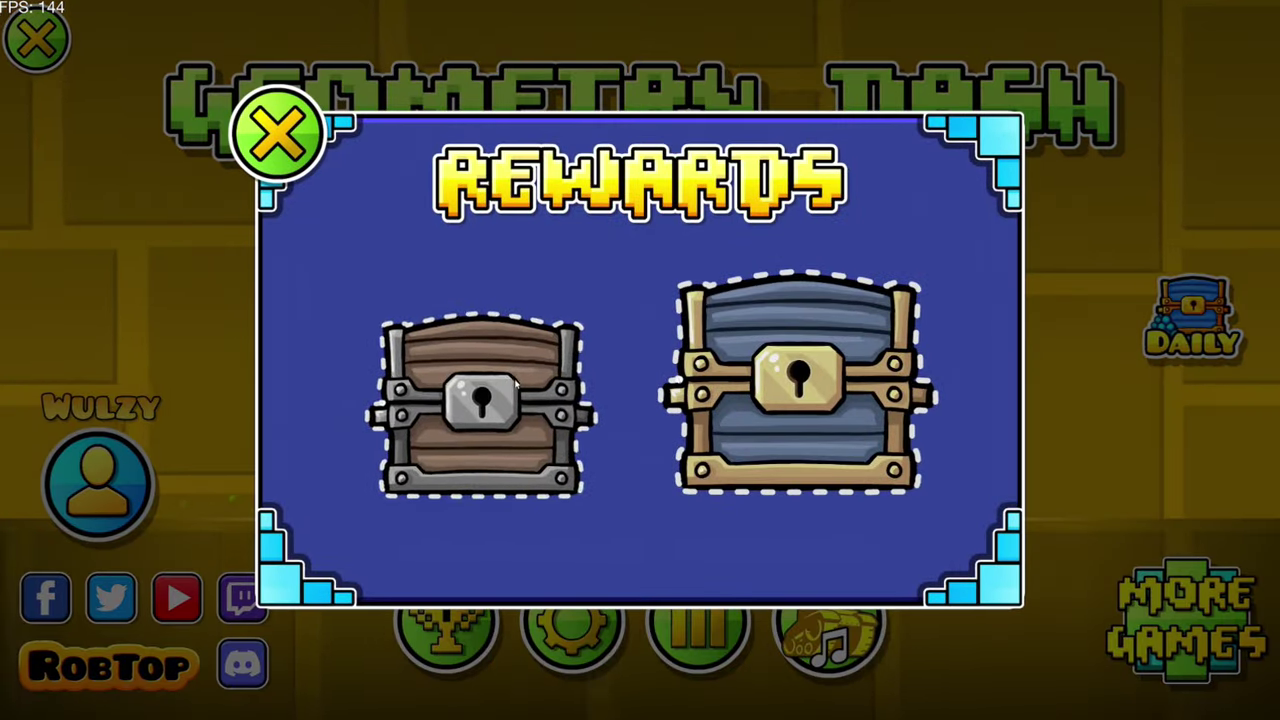
# Step: Open both daily reward chests, collect their contents and close the rewards window
pyautogui.click(517, 386)
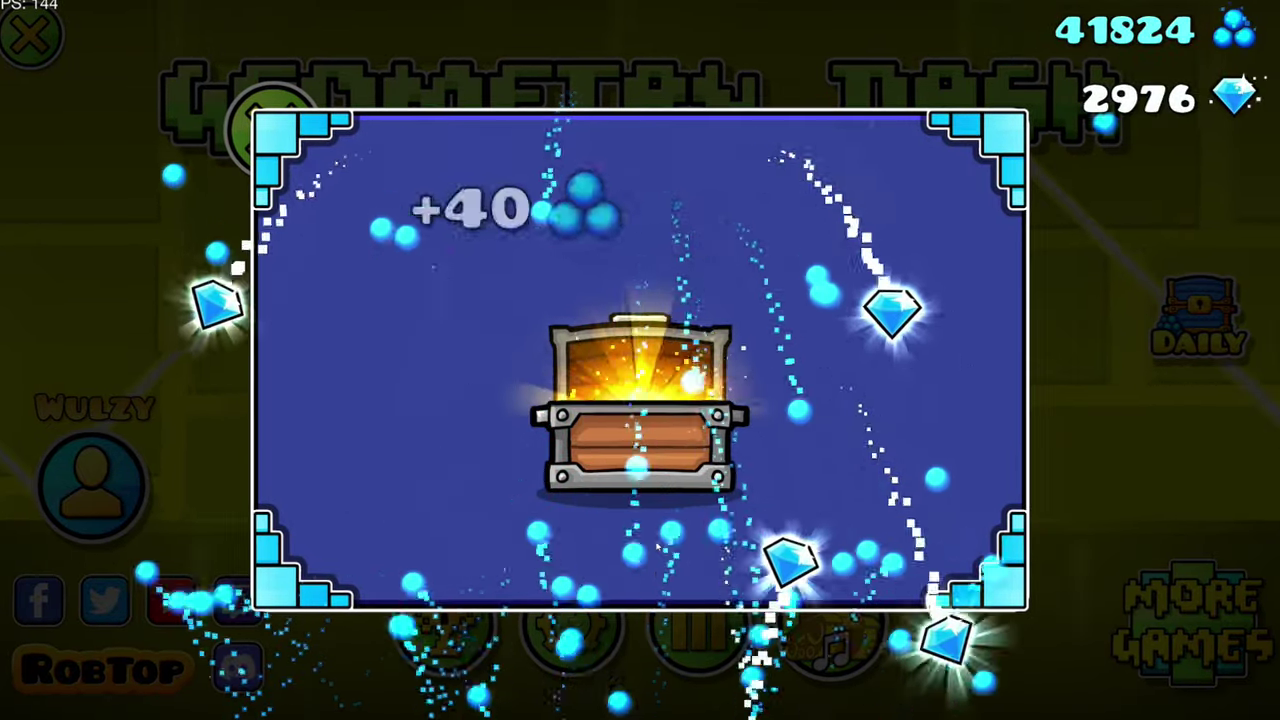
pyautogui.click(626, 606)
pyautogui.click(796, 395)
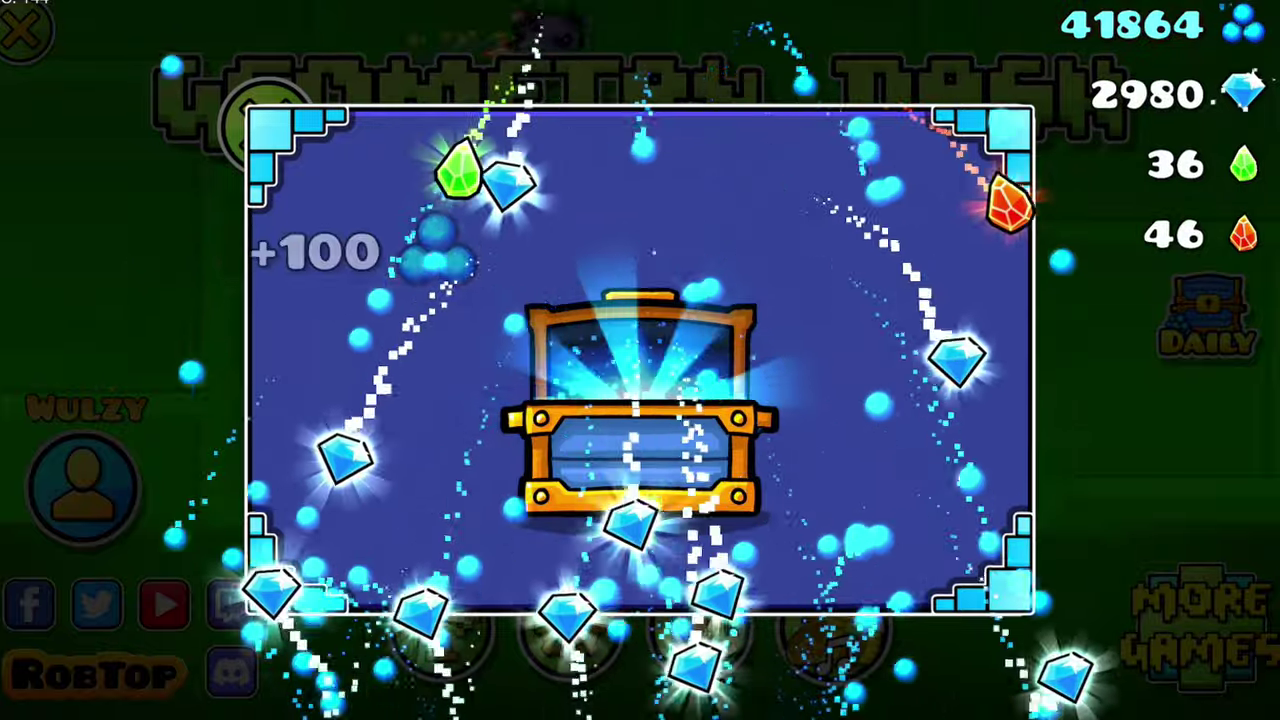
pyautogui.click(634, 603)
pyautogui.press('Escape')
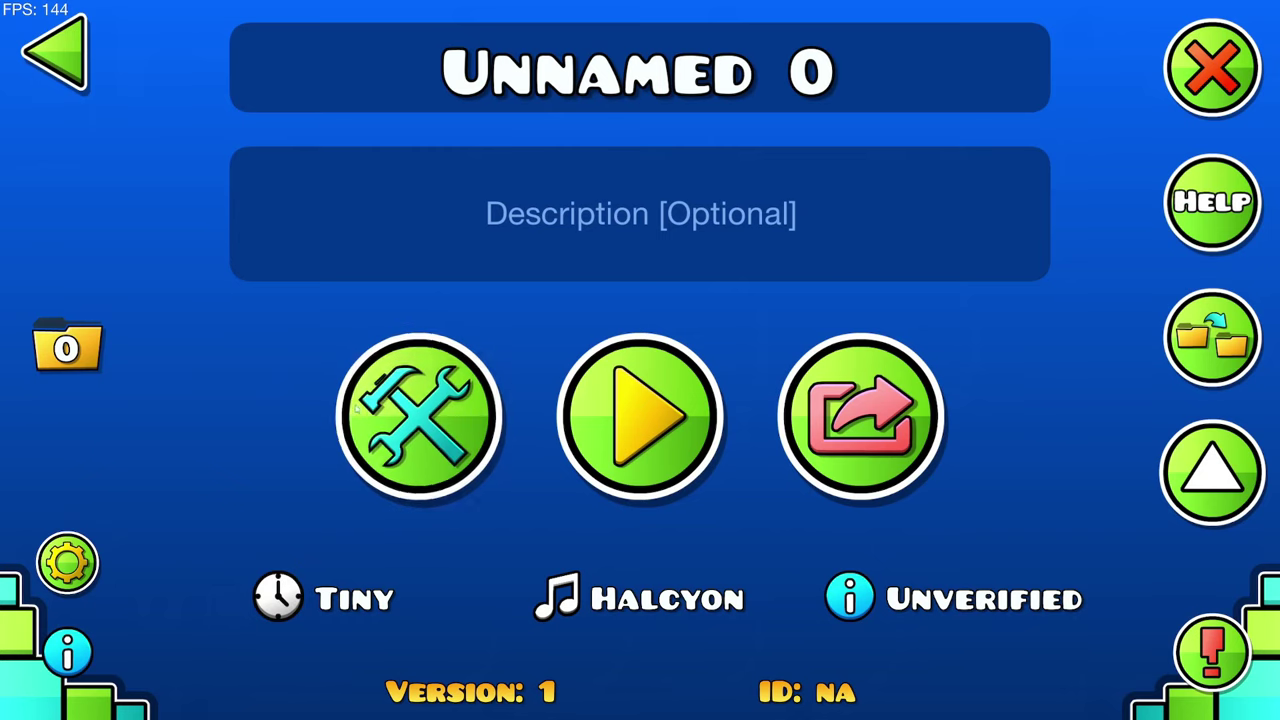
# Step: Open the Unnamed 0 level in the editor and place a rainbow-striped block on the grid
pyautogui.click(357, 399)
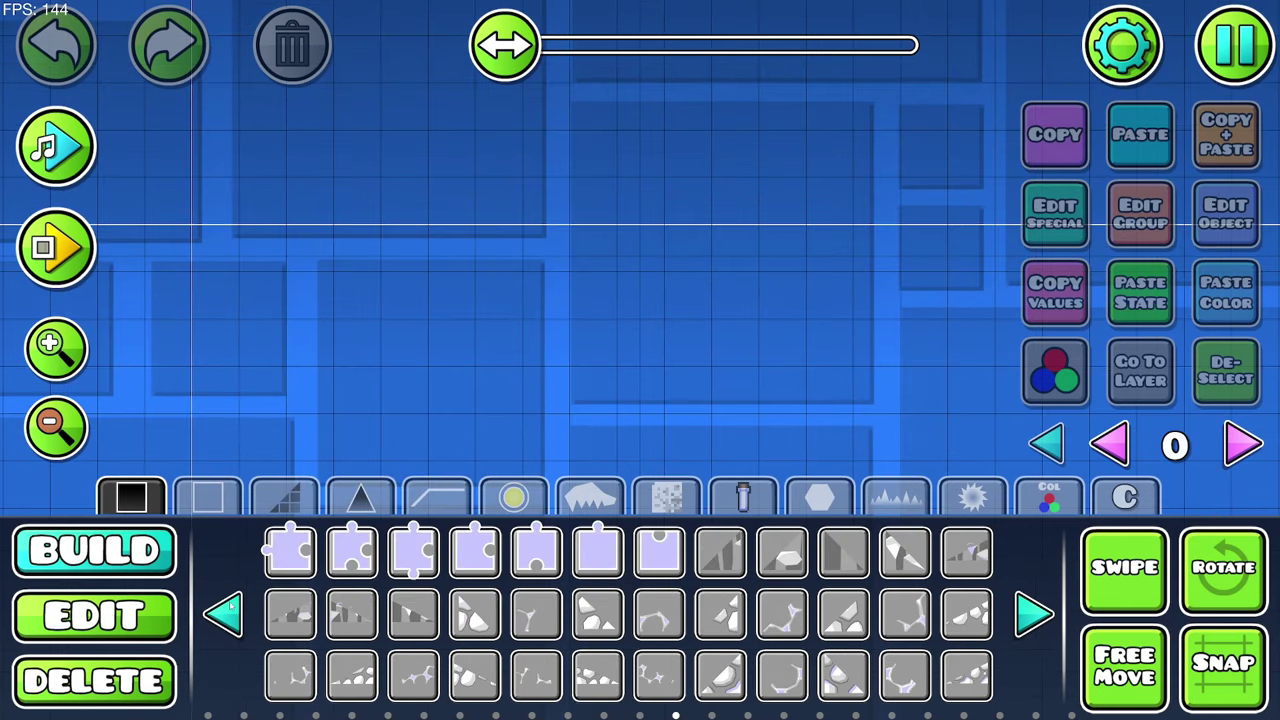
pyautogui.click(232, 604)
pyautogui.click(232, 604)
pyautogui.click(783, 675)
pyautogui.moveTo(583, 384); pyautogui.dragTo(577, 491)
pyautogui.click(445, 308)
# Step: Enlarge the rainbow block into a wide rectangle and assign it to group 1
pyautogui.click(88, 645)
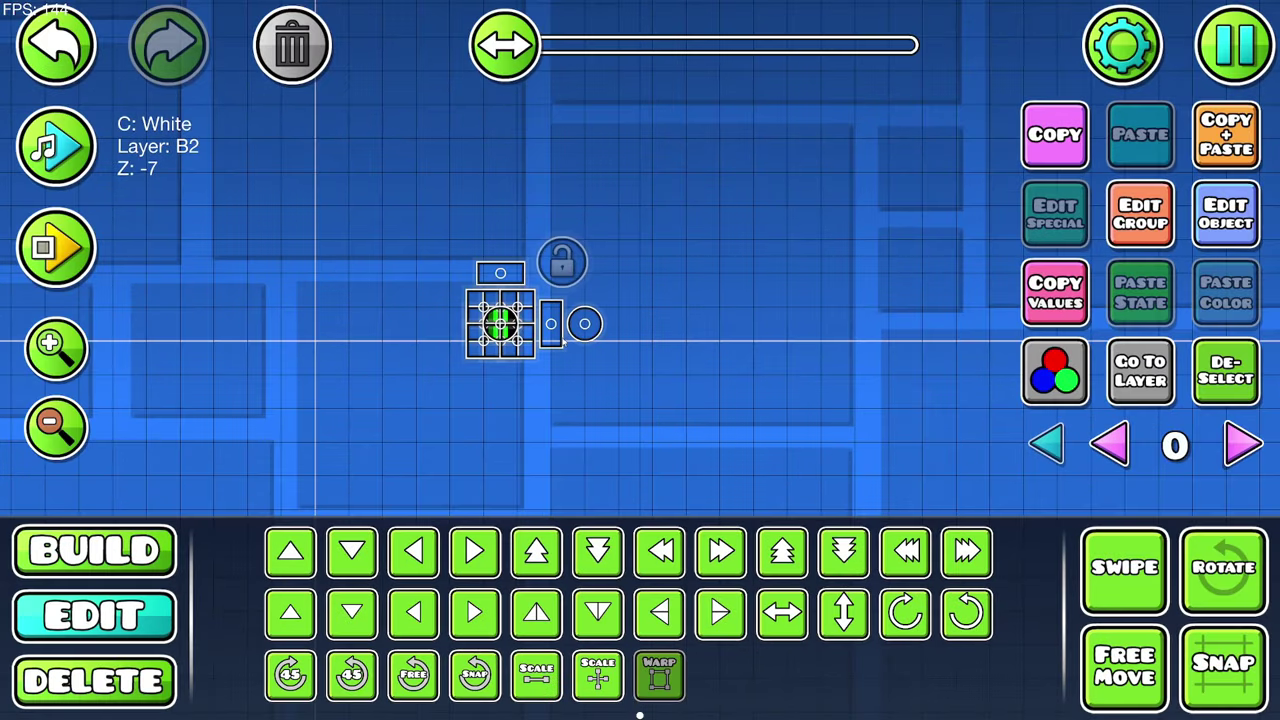
pyautogui.moveTo(531, 300); pyautogui.dragTo(840, 142)
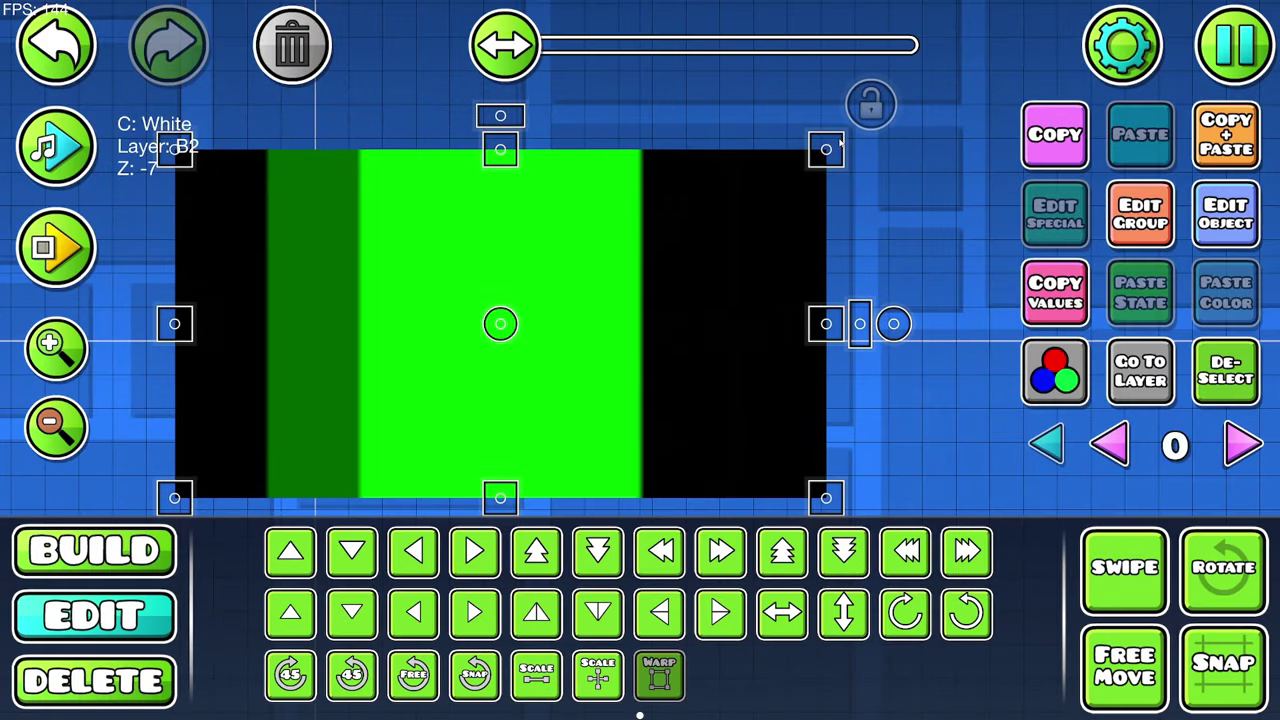
pyautogui.moveTo(840, 142); pyautogui.dragTo(844, 109)
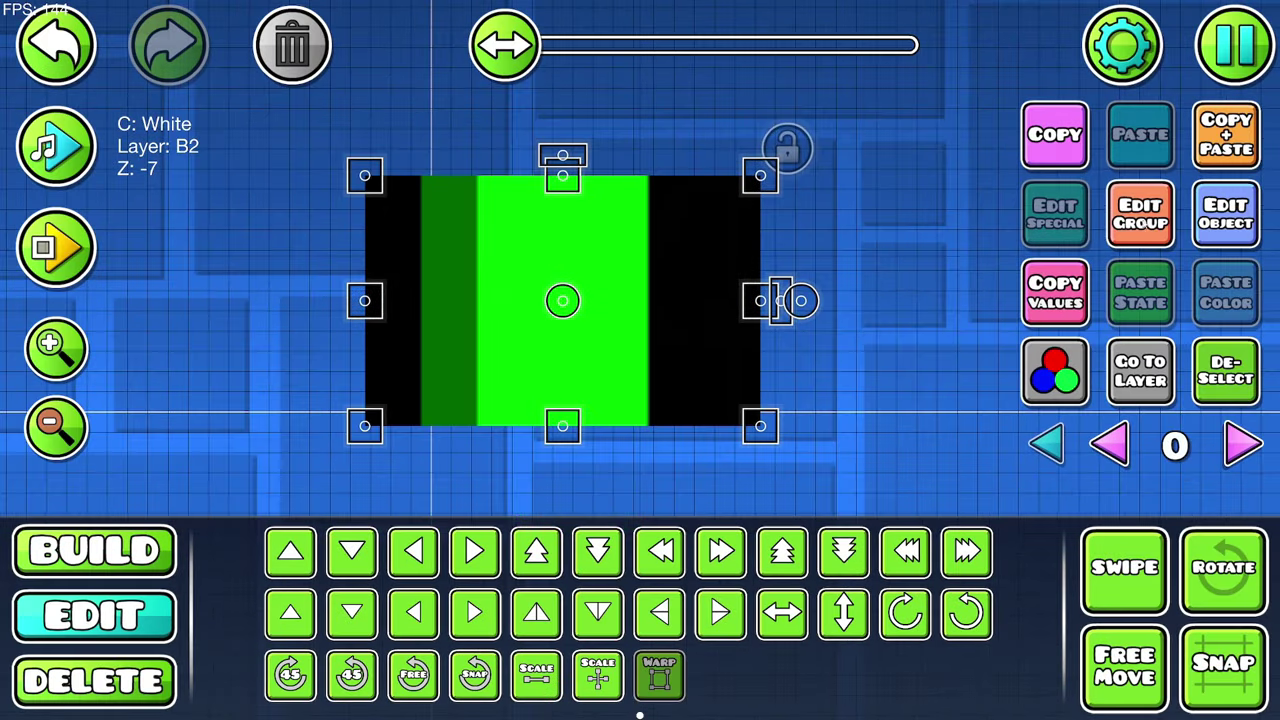
pyautogui.click(1140, 214)
pyautogui.click(640, 657)
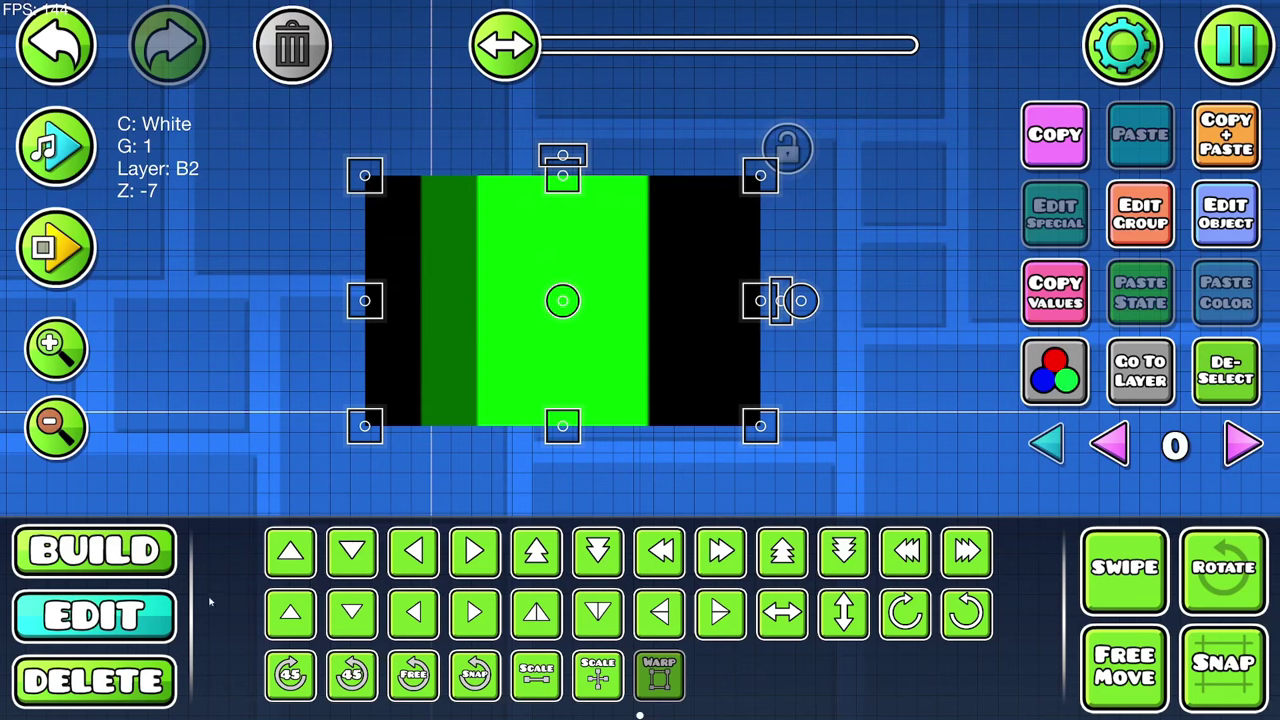
# Step: Place a Static camera trigger below and to the left of the rainbow block and configure its settings
pyautogui.click(95, 552)
pyautogui.click(1048, 499)
pyautogui.moveTo(834, 343); pyautogui.dragTo(881, 274)
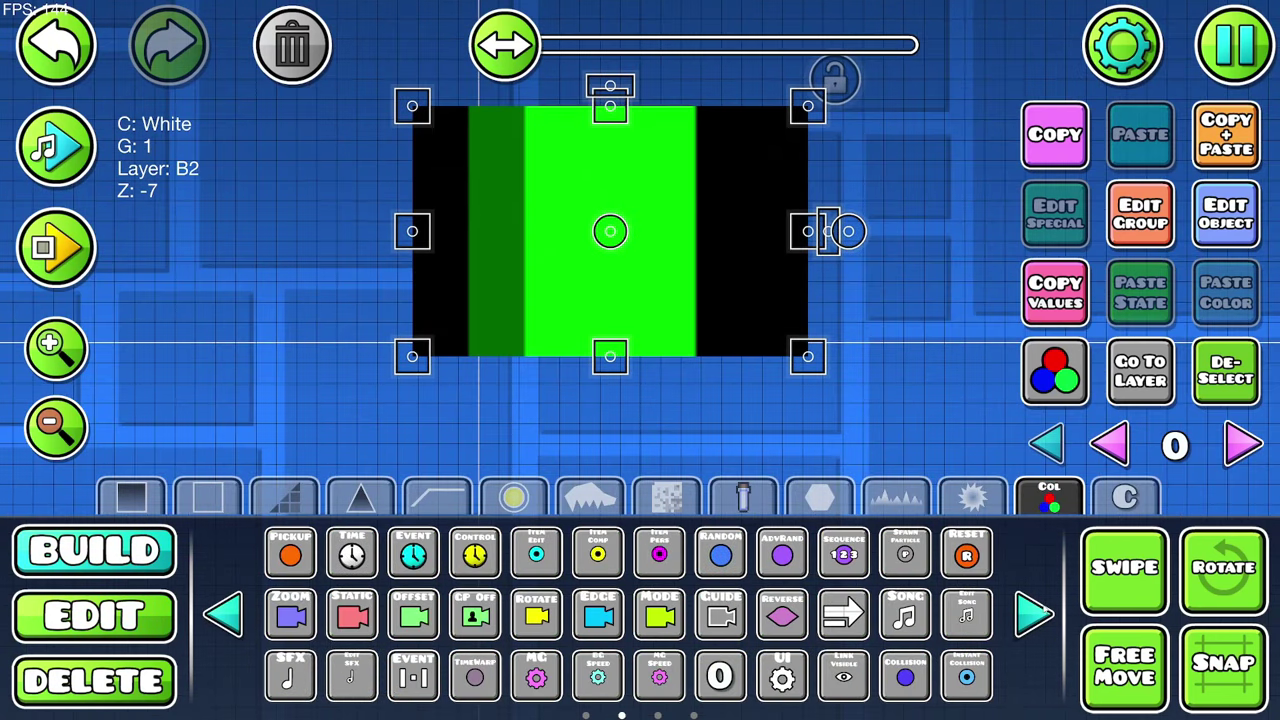
pyautogui.click(1033, 614)
pyautogui.click(240, 613)
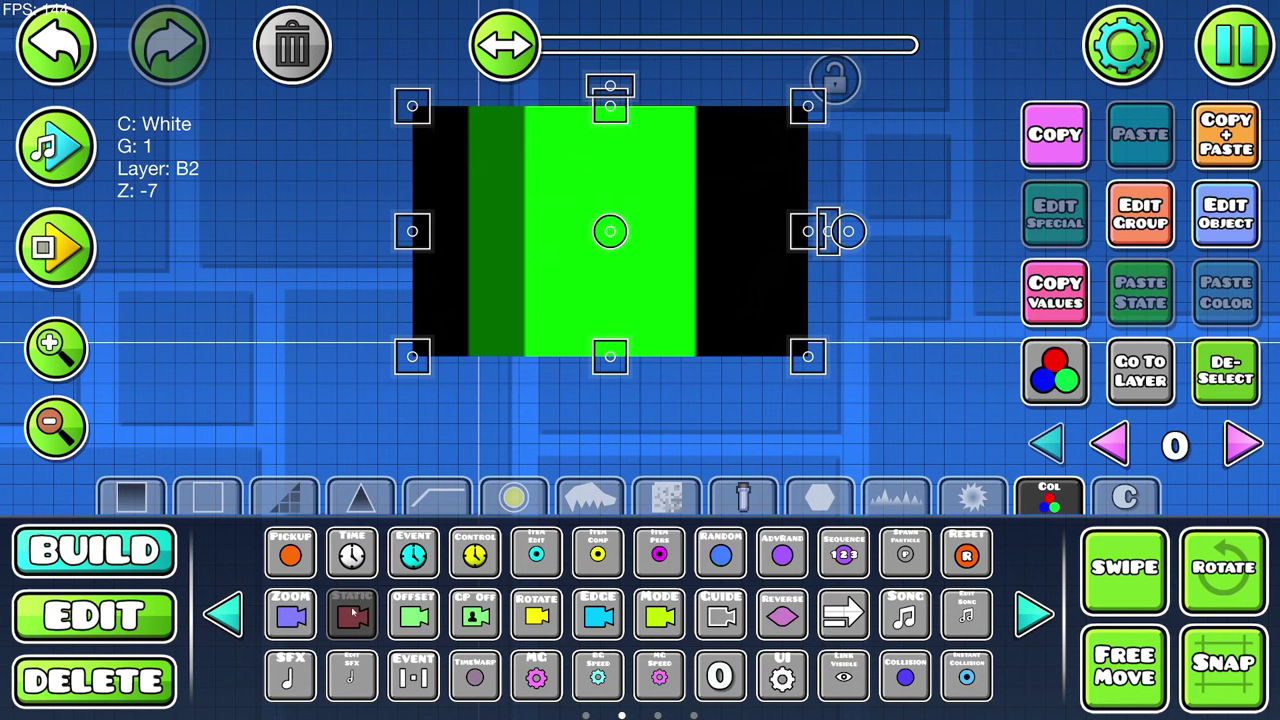
pyautogui.click(368, 415)
pyautogui.click(1209, 236)
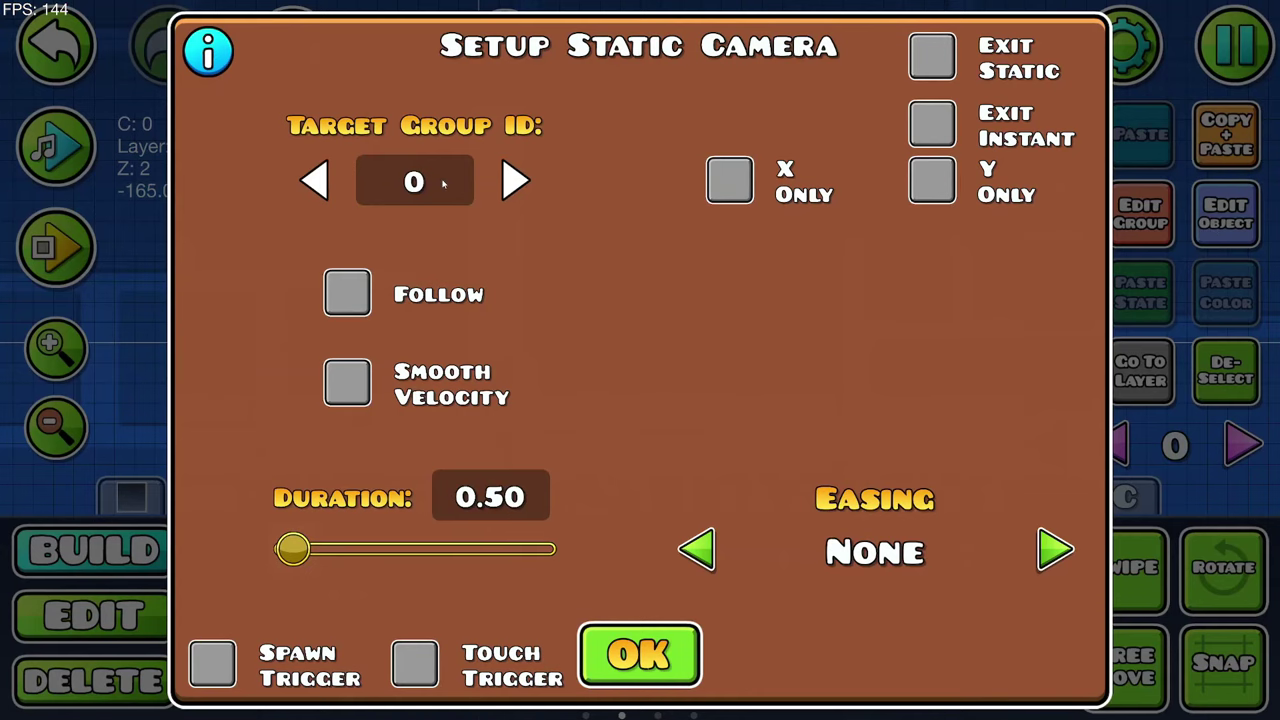
pyautogui.click(620, 633)
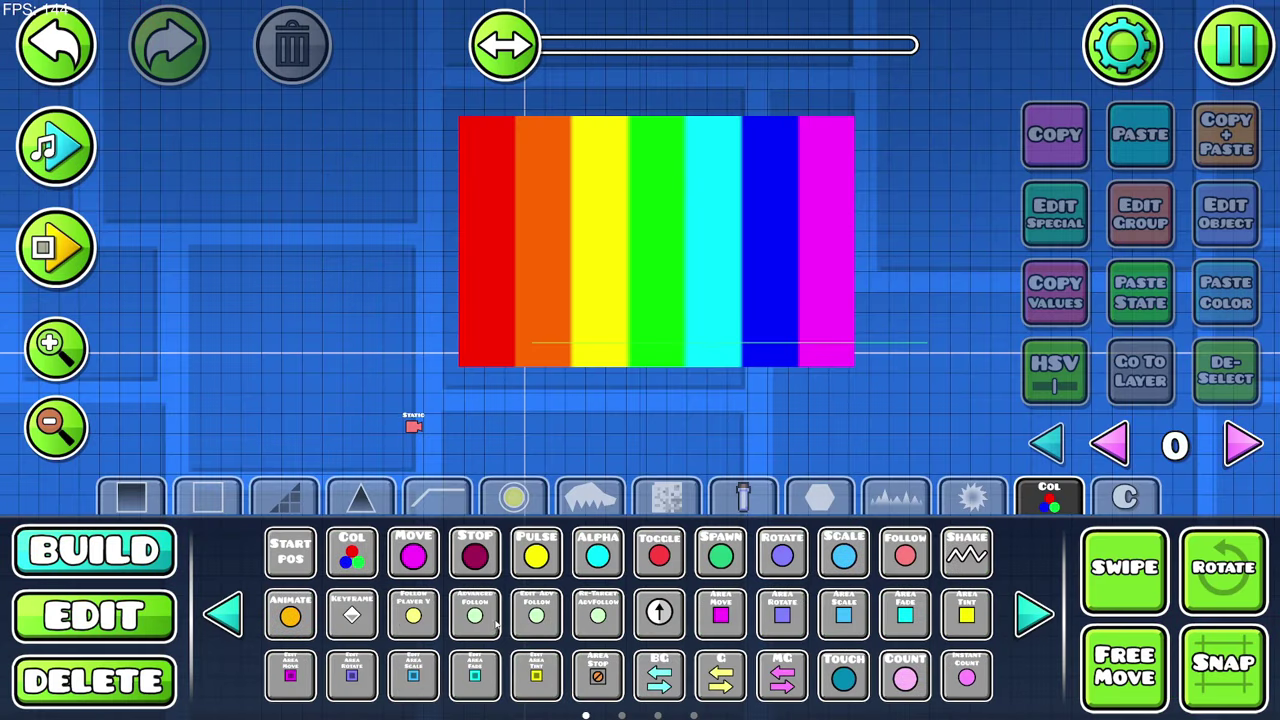
# Step: Place a ShockWave shader trigger directly below the Static camera trigger
pyautogui.click(1028, 616)
pyautogui.click(1028, 616)
pyautogui.click(1028, 616)
pyautogui.click(232, 614)
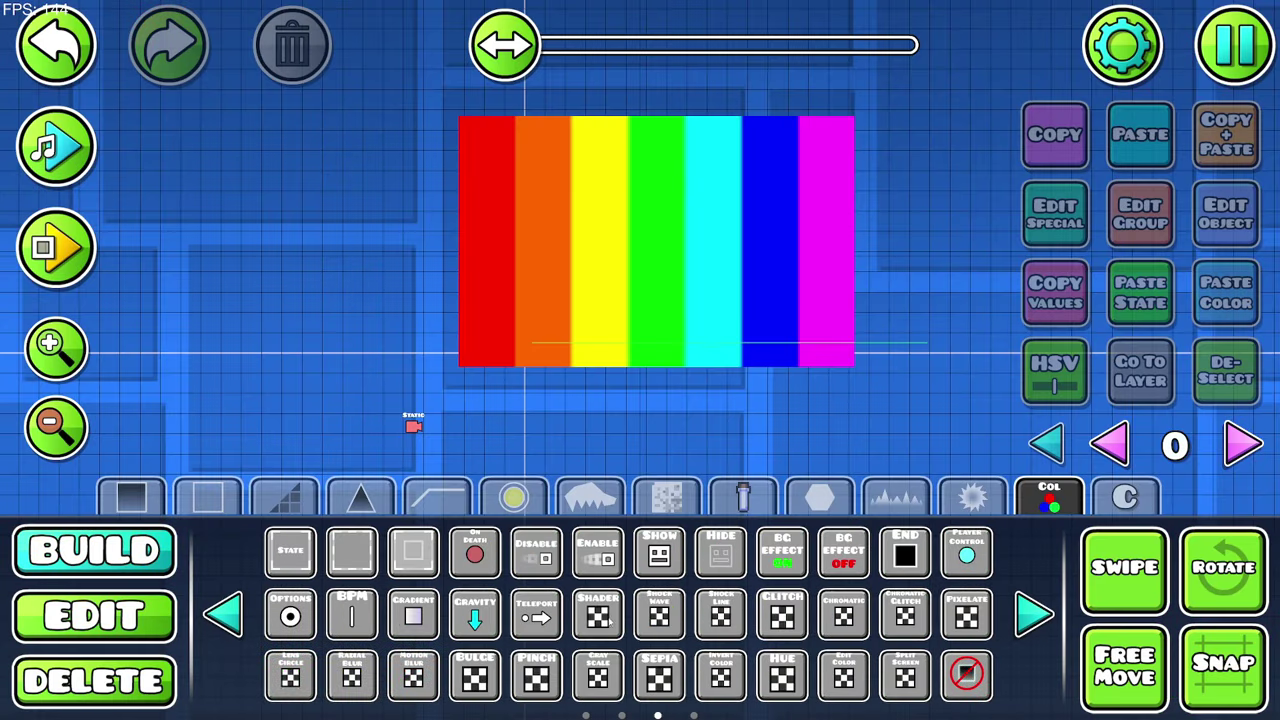
pyautogui.moveTo(416, 460); pyautogui.dragTo(414, 424)
pyautogui.click(414, 425)
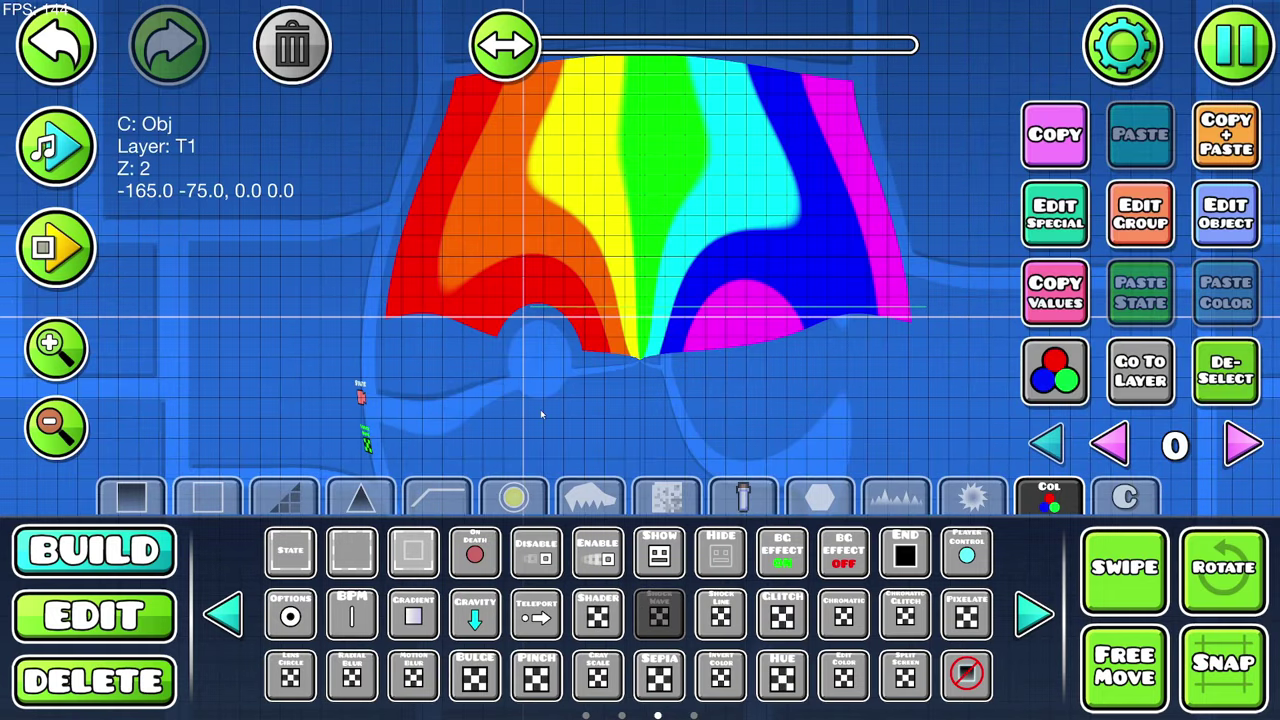
# Step: Open the ShockWave trigger's setup and playtest the level to view the distortion on the rainbow block
pyautogui.moveTo(484, 398); pyautogui.dragTo(515, 448)
pyautogui.press('2')
pyautogui.click(1055, 214)
pyautogui.click(637, 628)
pyautogui.moveTo(735, 362); pyautogui.dragTo(818, 358)
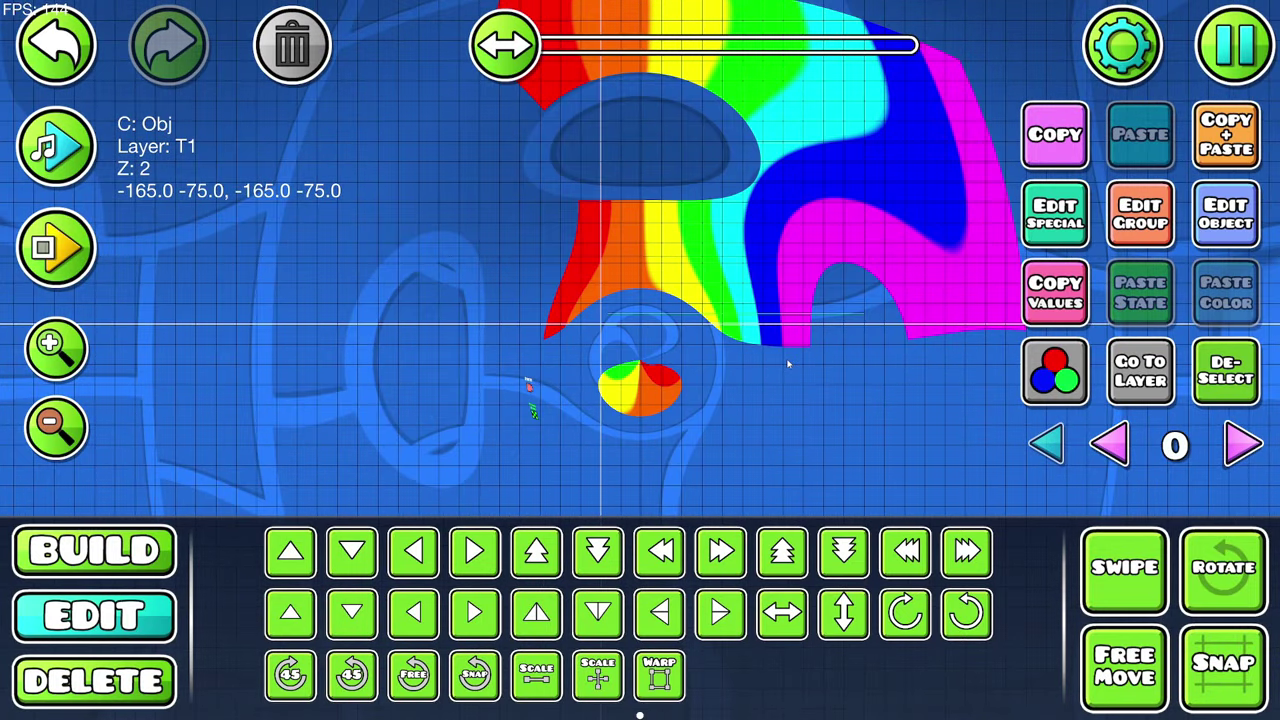
pyautogui.click(57, 246)
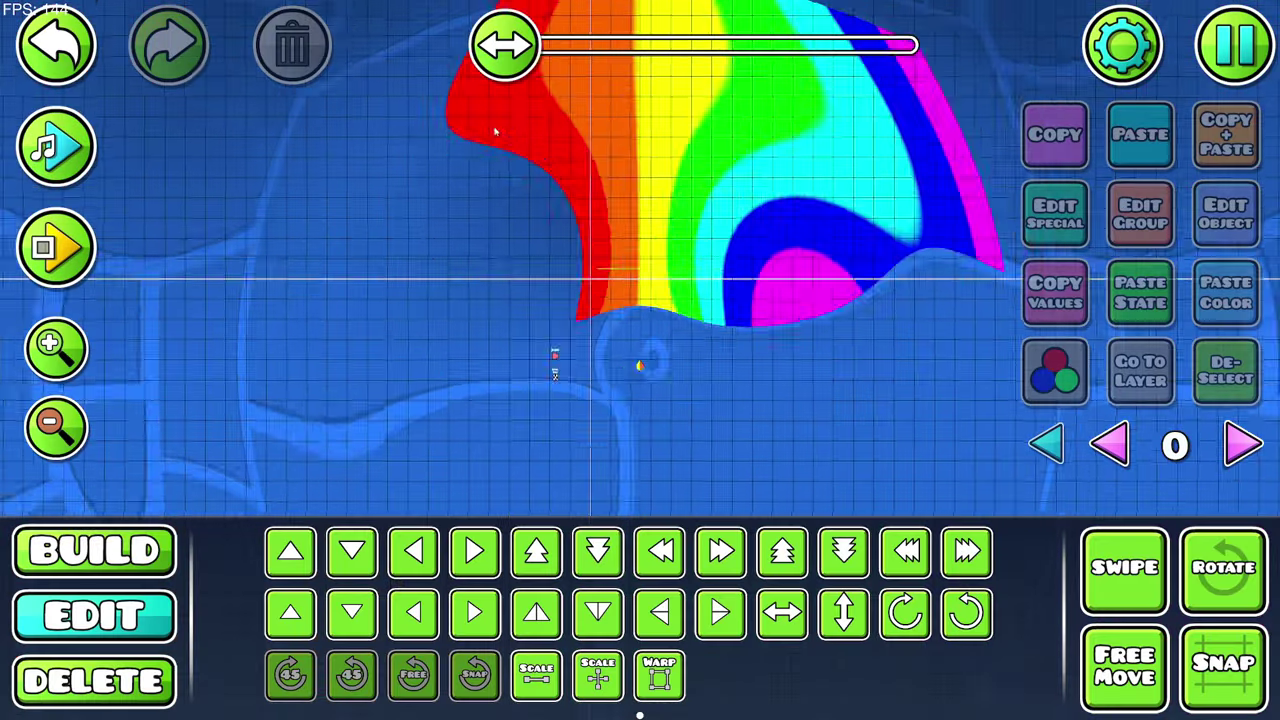
# Step: Set the ShockWave trigger's speed to 0.972 and thickness to 4.999, and raise WaveW to its slider maximum
pyautogui.moveTo(521, 384); pyautogui.dragTo(603, 372)
pyautogui.click(560, 362)
pyautogui.click(1210, 230)
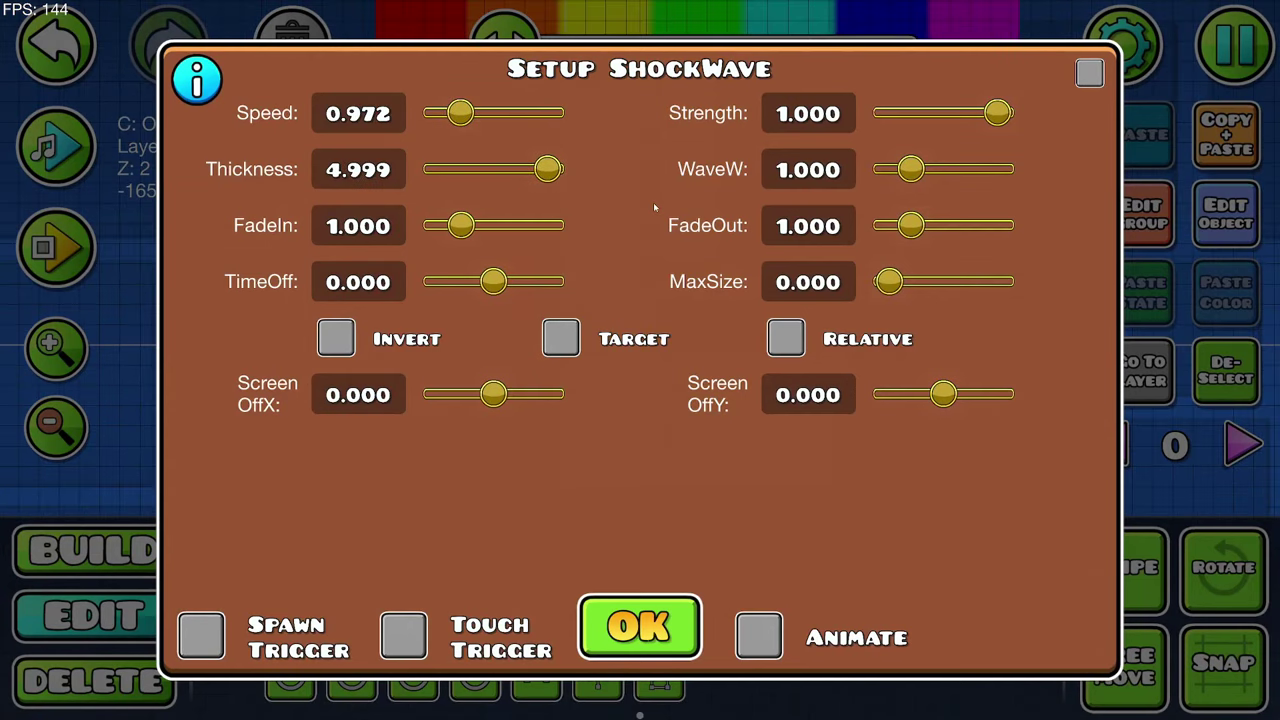
pyautogui.moveTo(910, 169); pyautogui.dragTo(1000, 169)
pyautogui.click(640, 627)
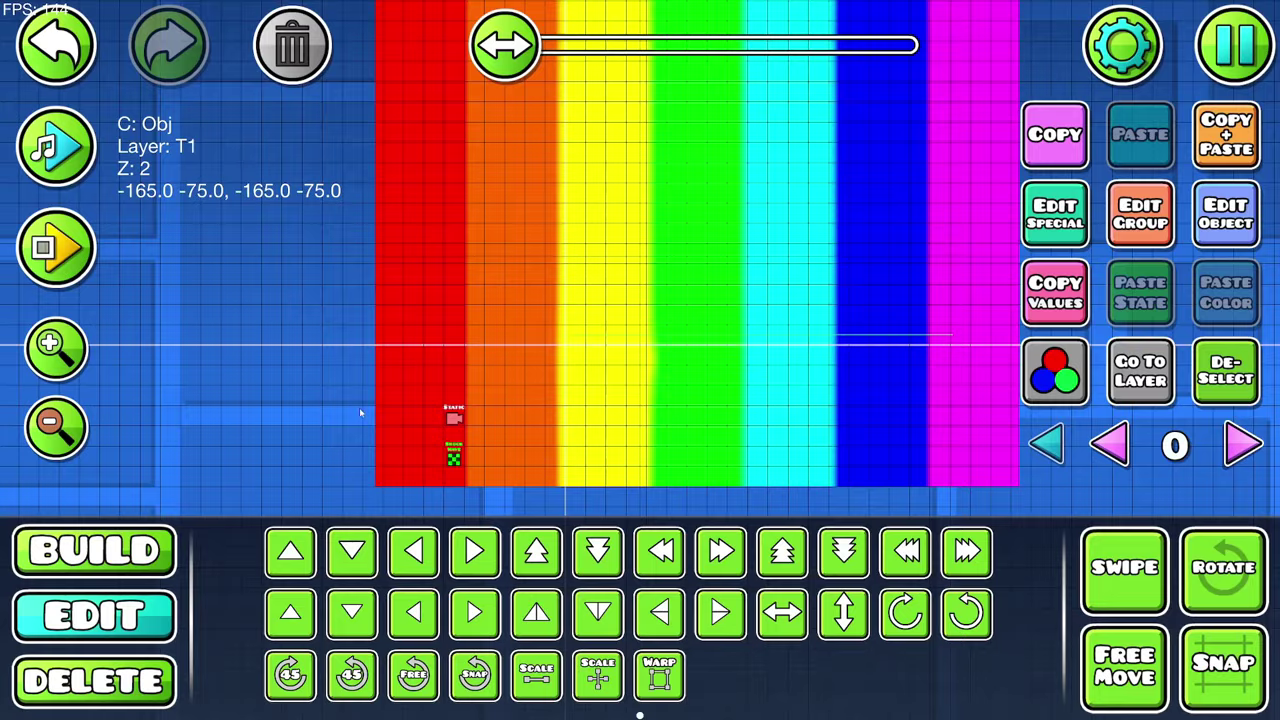
# Step: Playtest the level and lower the ShockWave trigger's WaveW to its slider minimum
pyautogui.click(57, 246)
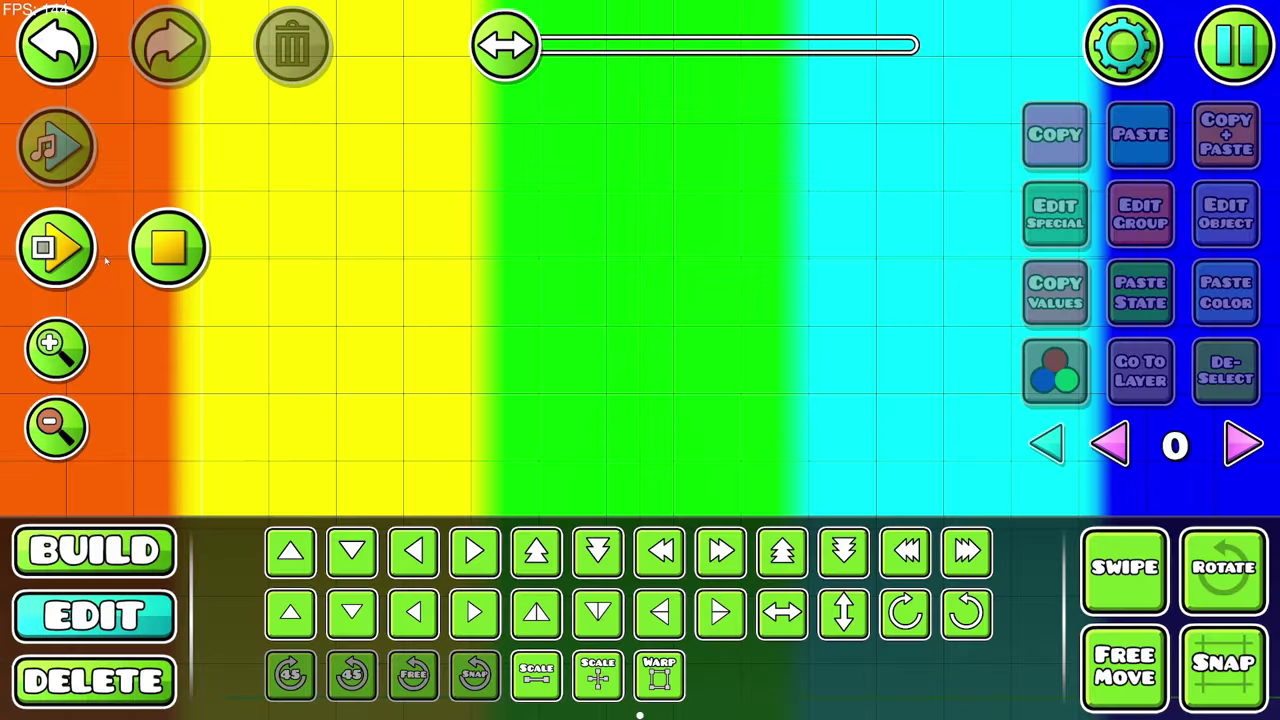
pyautogui.click(57, 246)
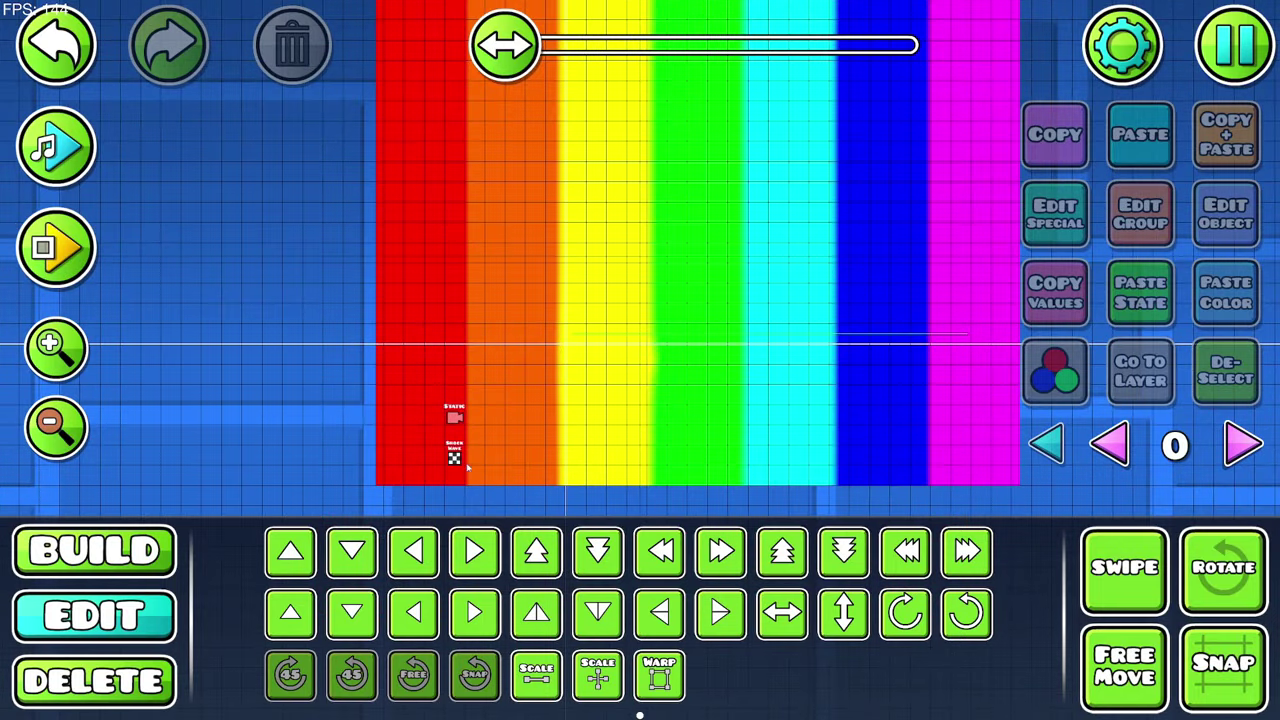
pyautogui.click(455, 458)
pyautogui.click(1215, 230)
pyautogui.moveTo(998, 171); pyautogui.dragTo(888, 170)
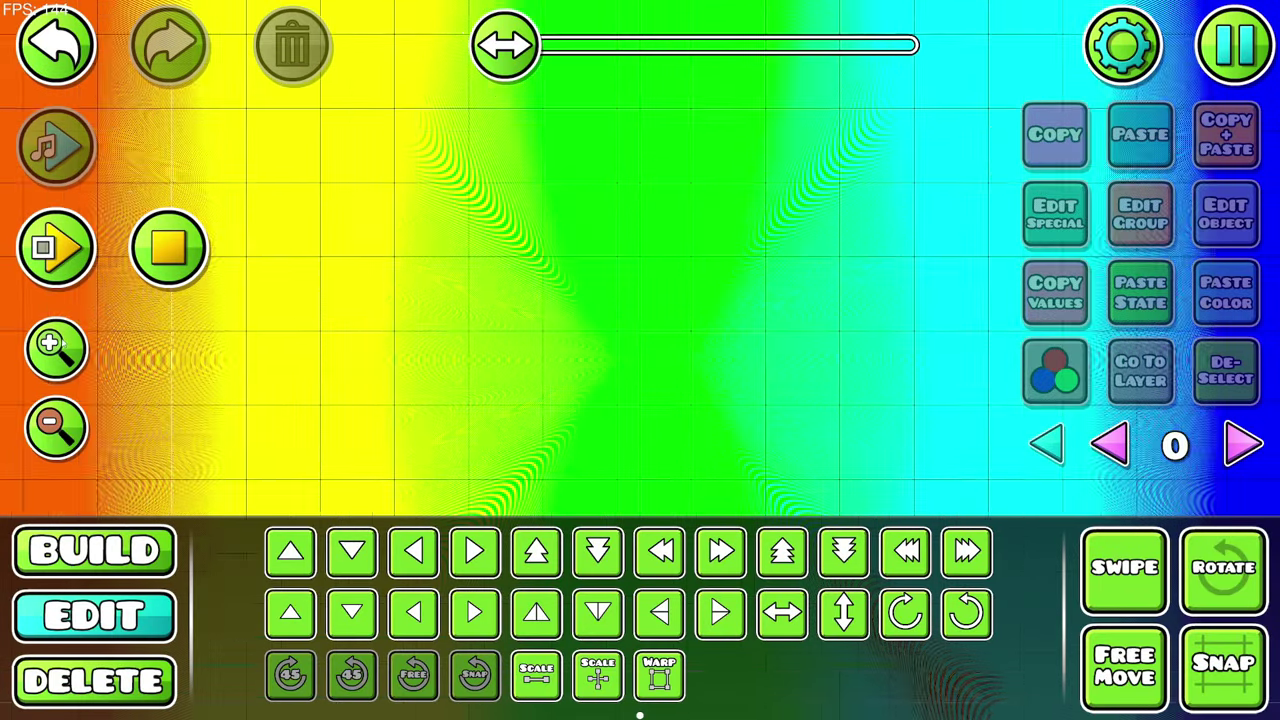
# Step: Configure the Bulge trigger with bulge 2.5, radius 2 and fade time 0
pyautogui.click(57, 345)
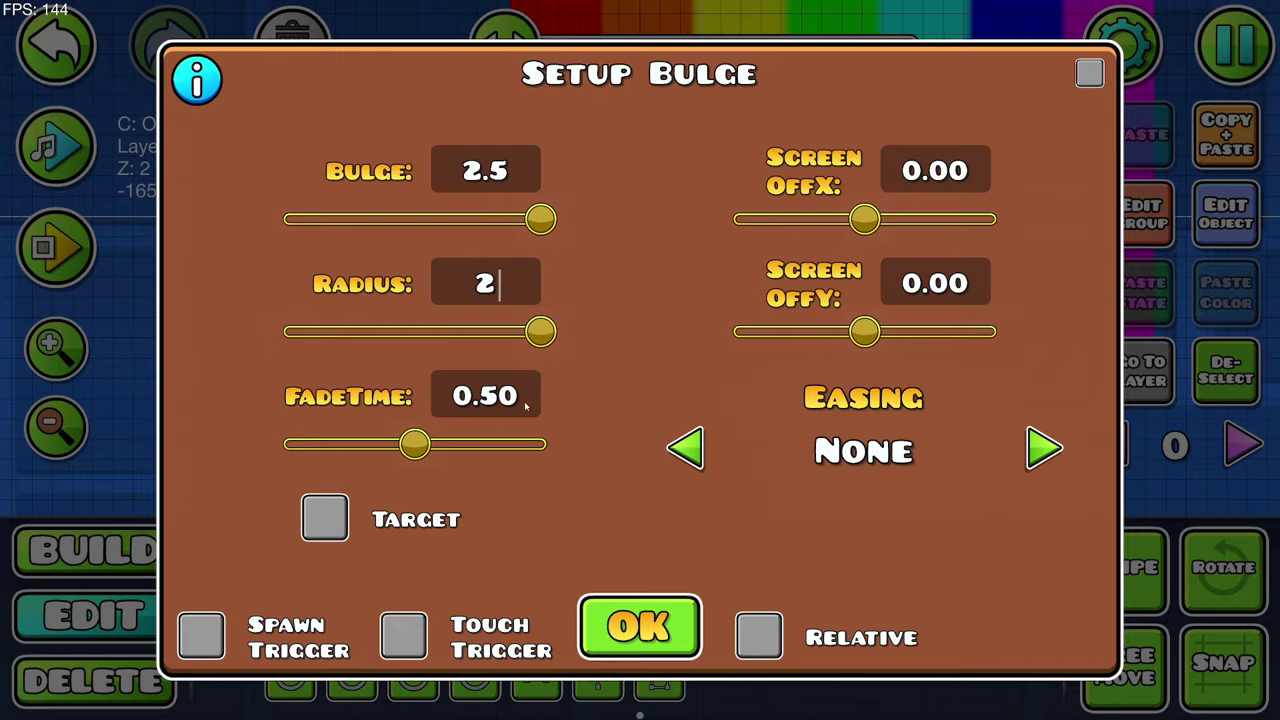
pyautogui.moveTo(415, 444); pyautogui.dragTo(286, 446)
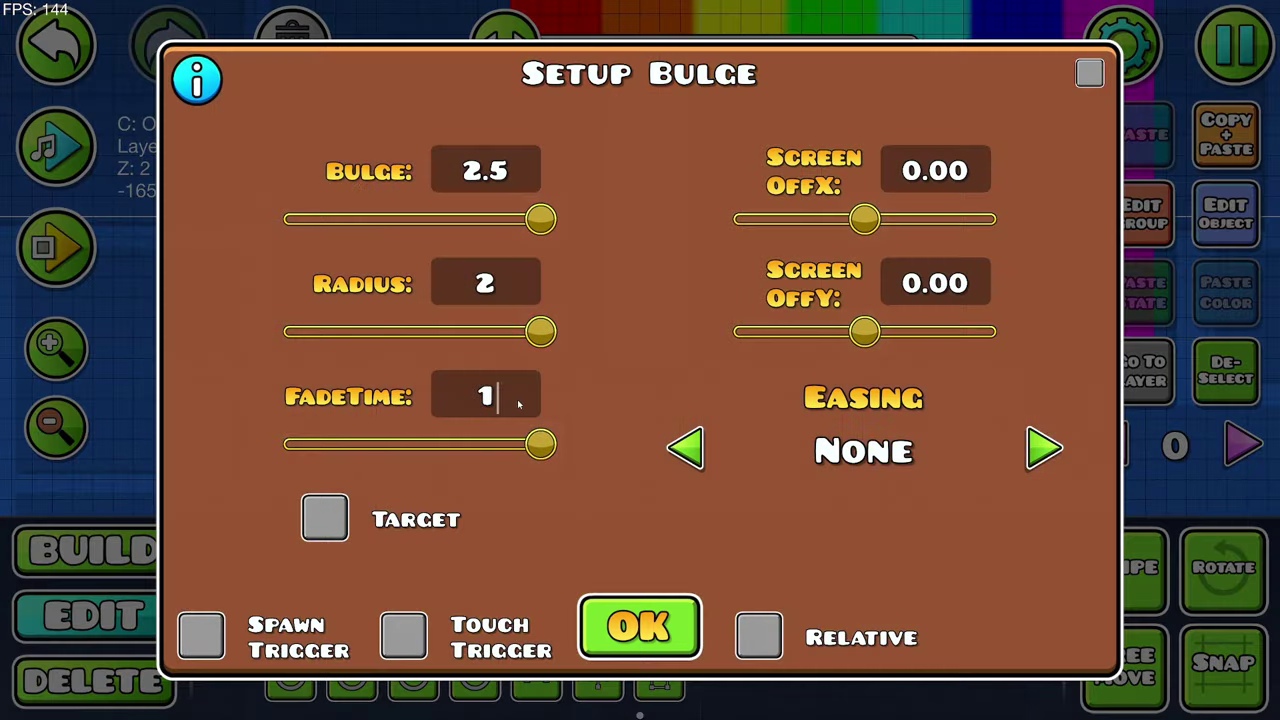
pyautogui.press('BackSpace')
pyautogui.write('0')
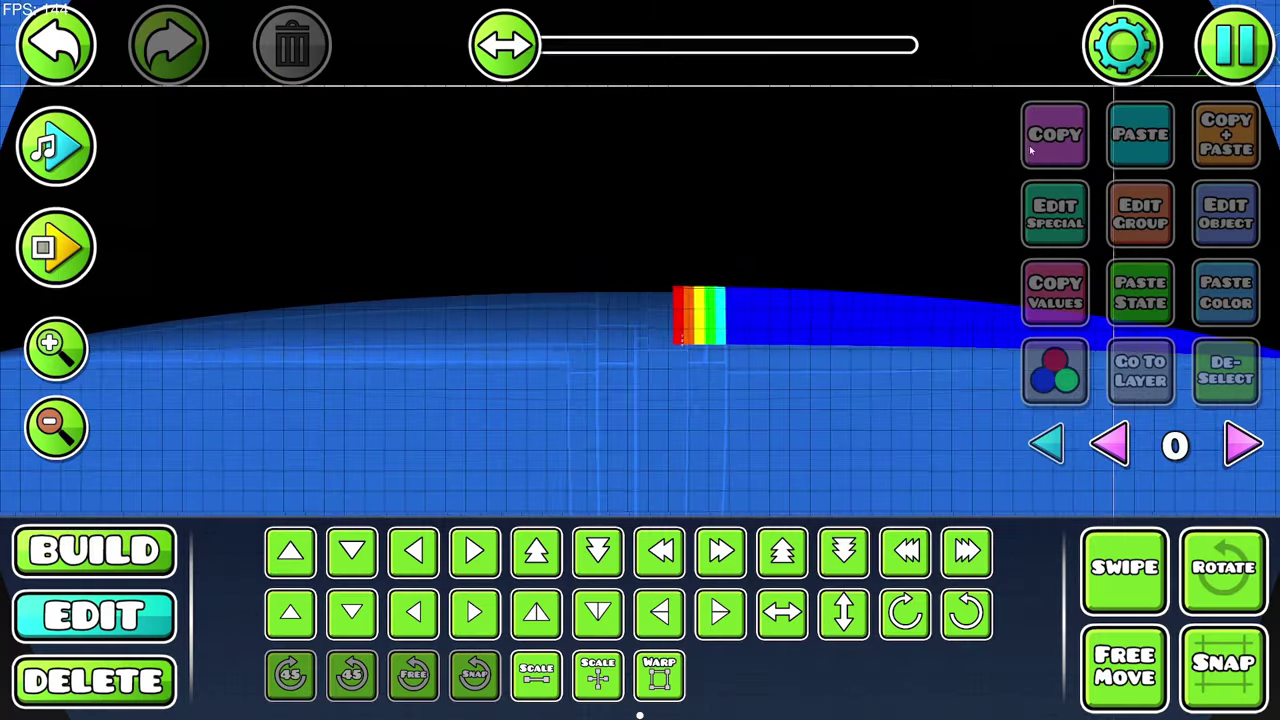
# Step: Turn off Preview Shaders in the editor options and return to the level
pyautogui.moveTo(1031, 151); pyautogui.dragTo(736, 173)
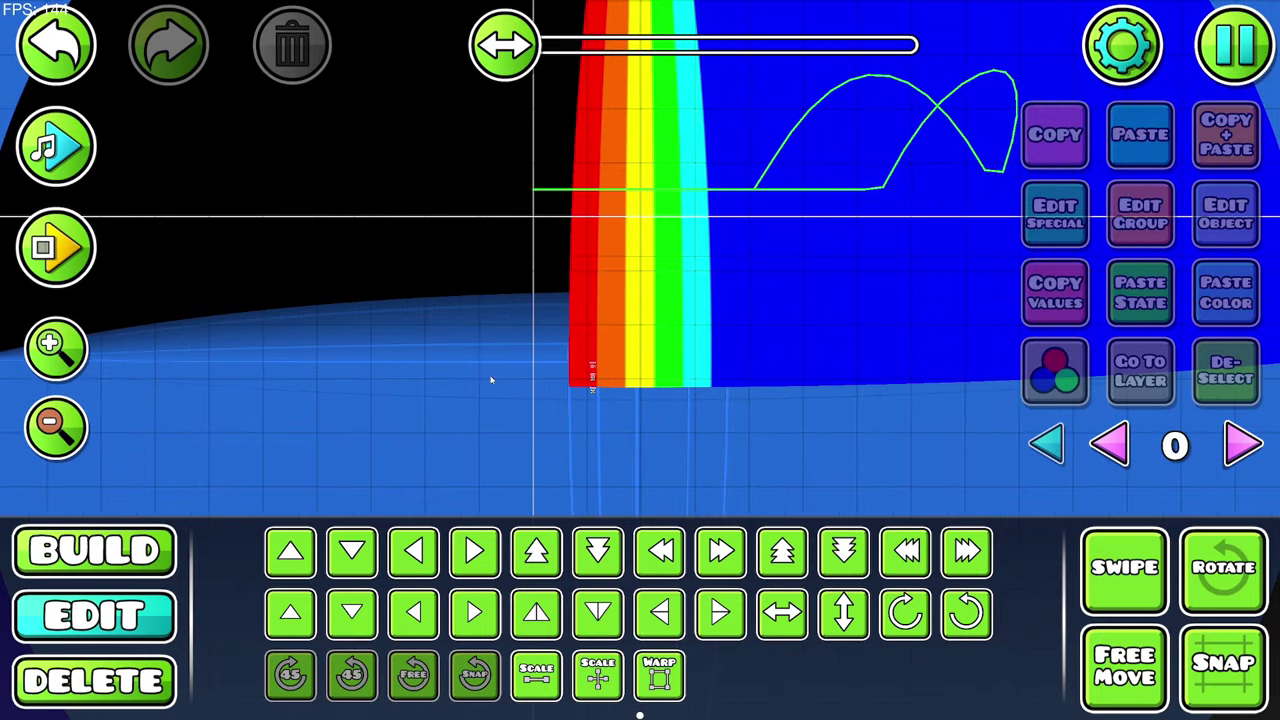
pyautogui.press('Escape')
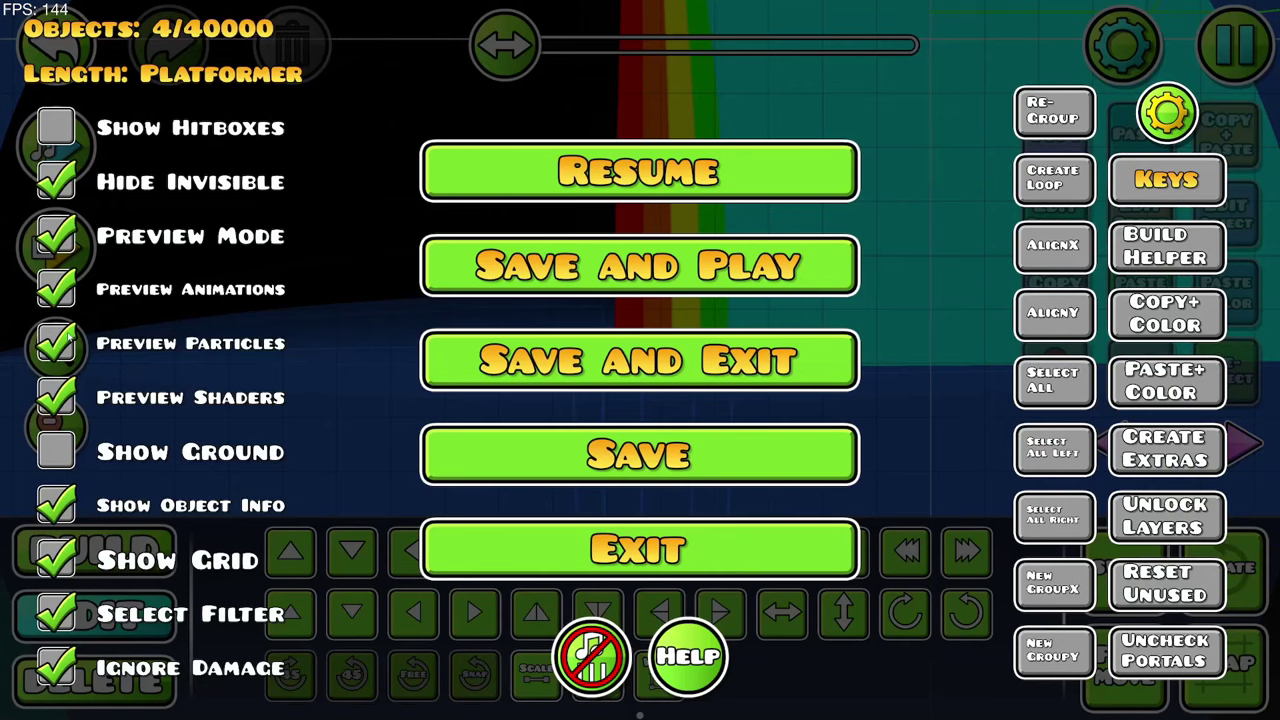
pyautogui.click(57, 405)
pyautogui.press('Escape')
# Step: Set the Bulge trigger's bulge to 4 and playtest the level
pyautogui.moveTo(636, 440); pyautogui.dragTo(560, 459)
pyautogui.click(560, 460)
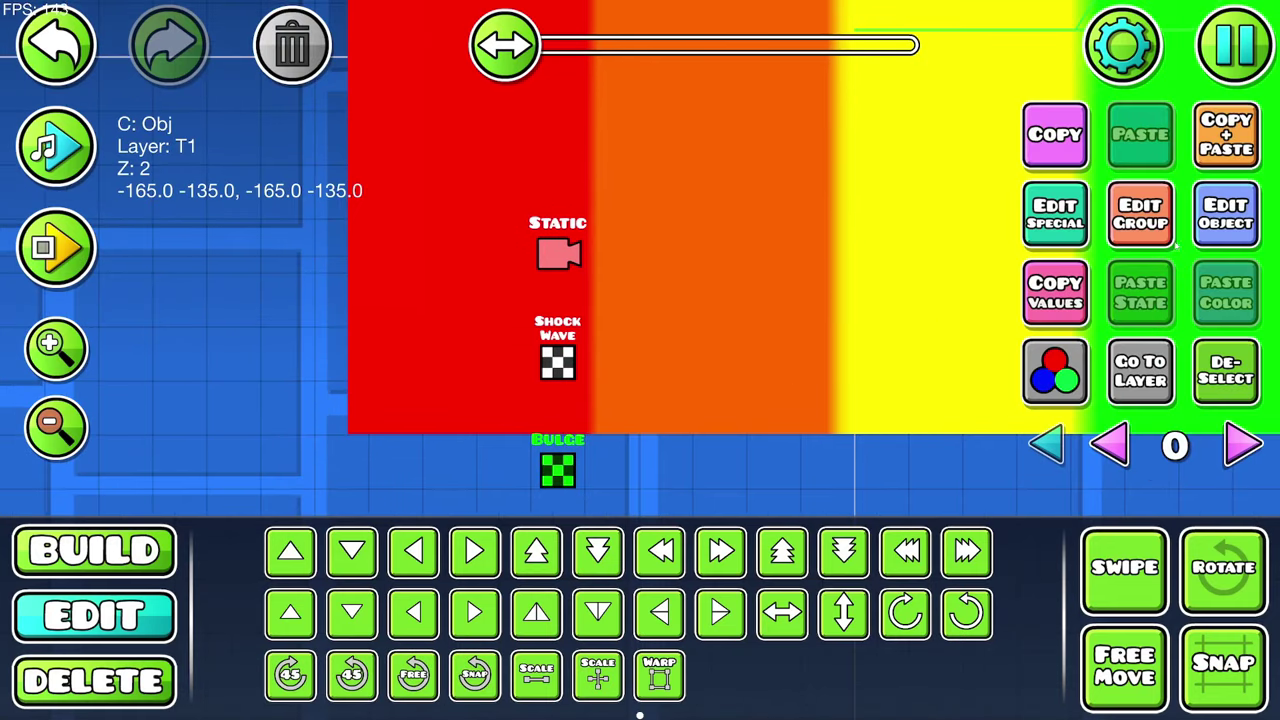
pyautogui.click(1226, 213)
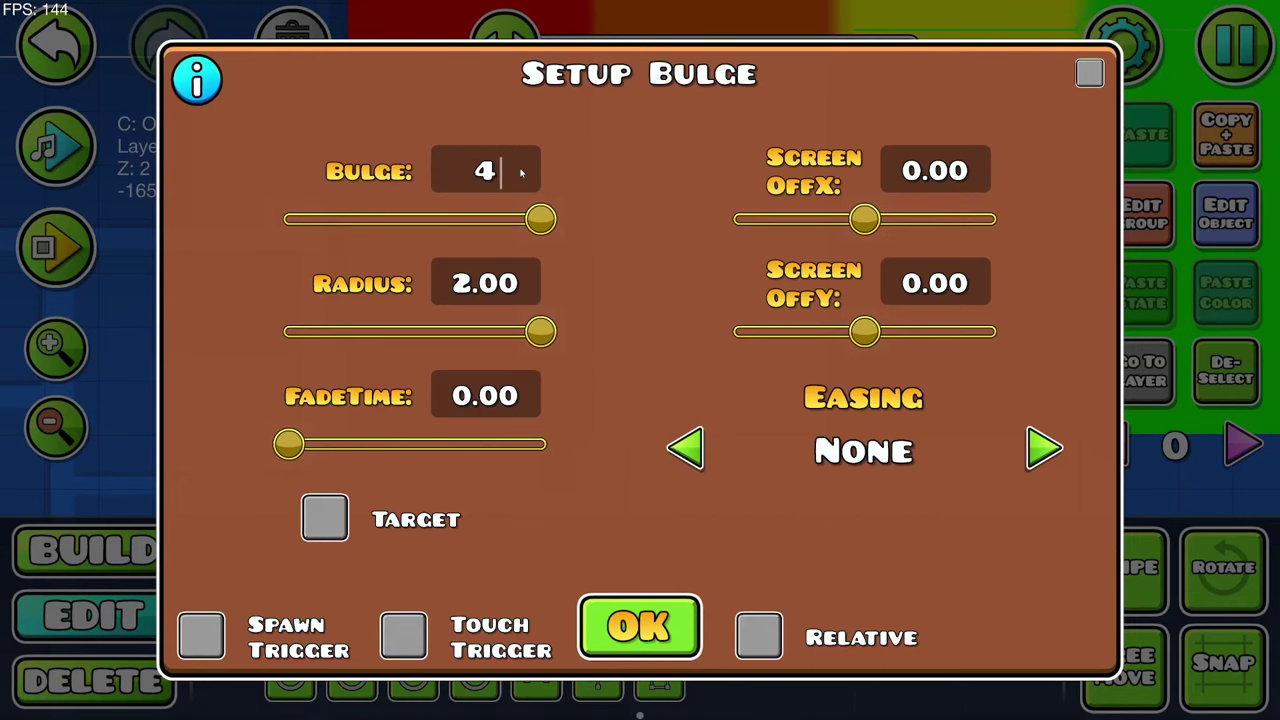
pyautogui.click(592, 602)
pyautogui.click(73, 251)
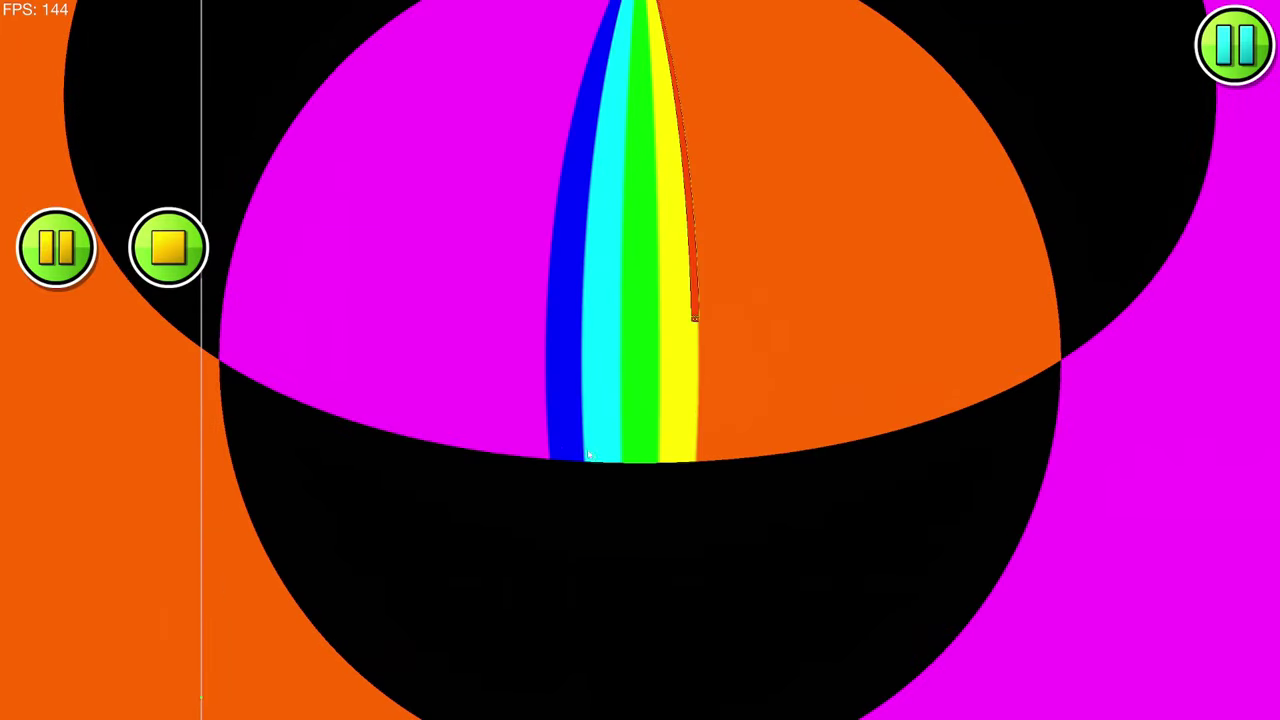
pyautogui.click(169, 247)
# Step: Add a Rotate trigger below the Bulge trigger with x360 set to 4 and target group 2, and playtest the rotation
pyautogui.click(390, 402)
pyautogui.click(1226, 214)
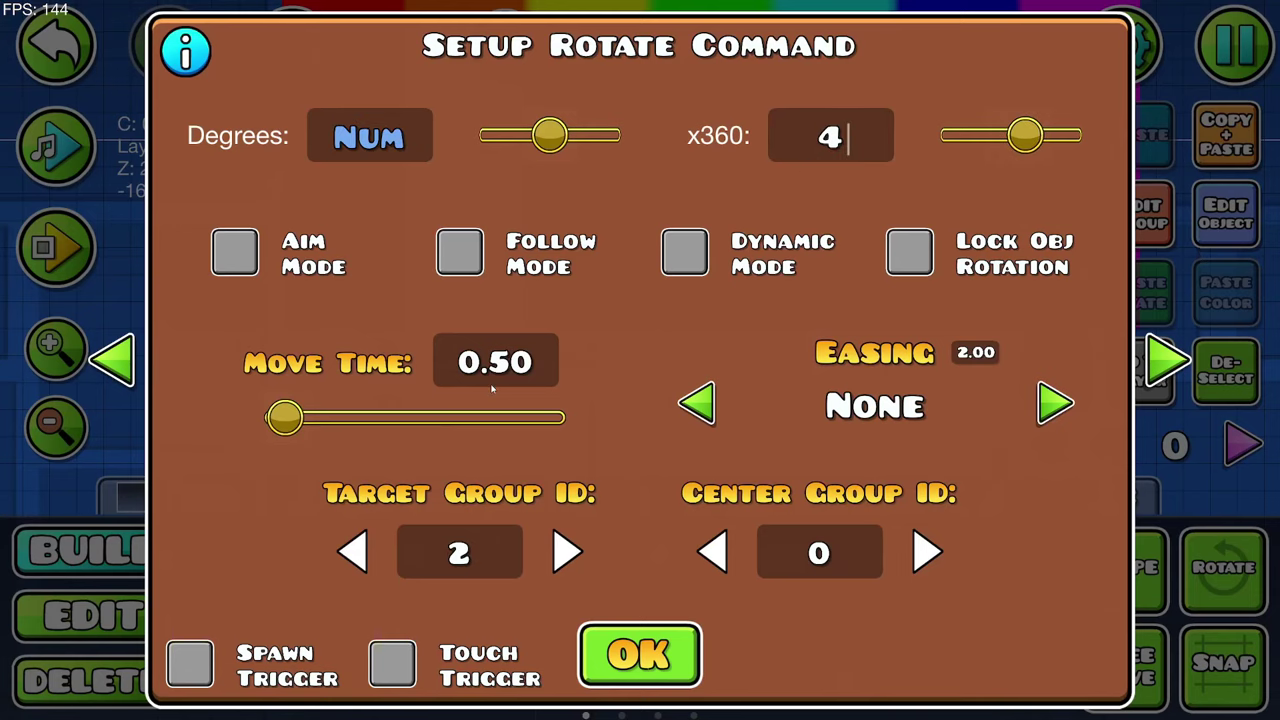
pyautogui.click(640, 655)
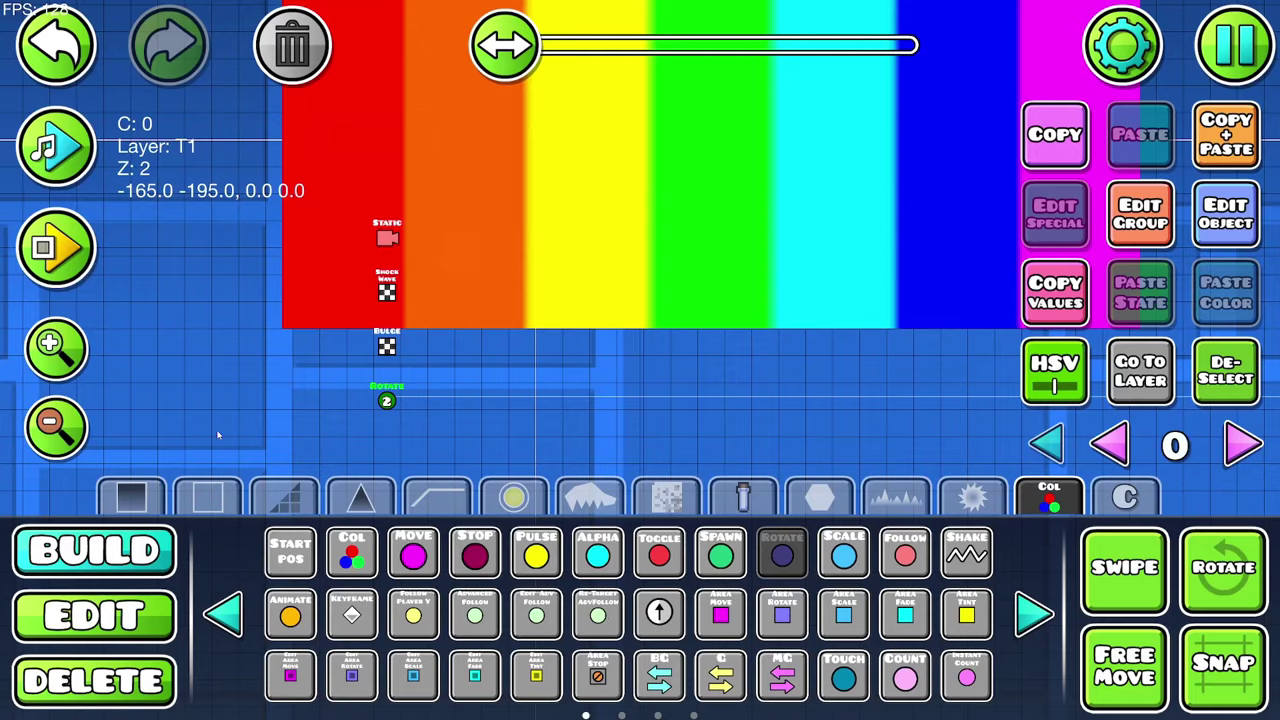
pyautogui.click(56, 248)
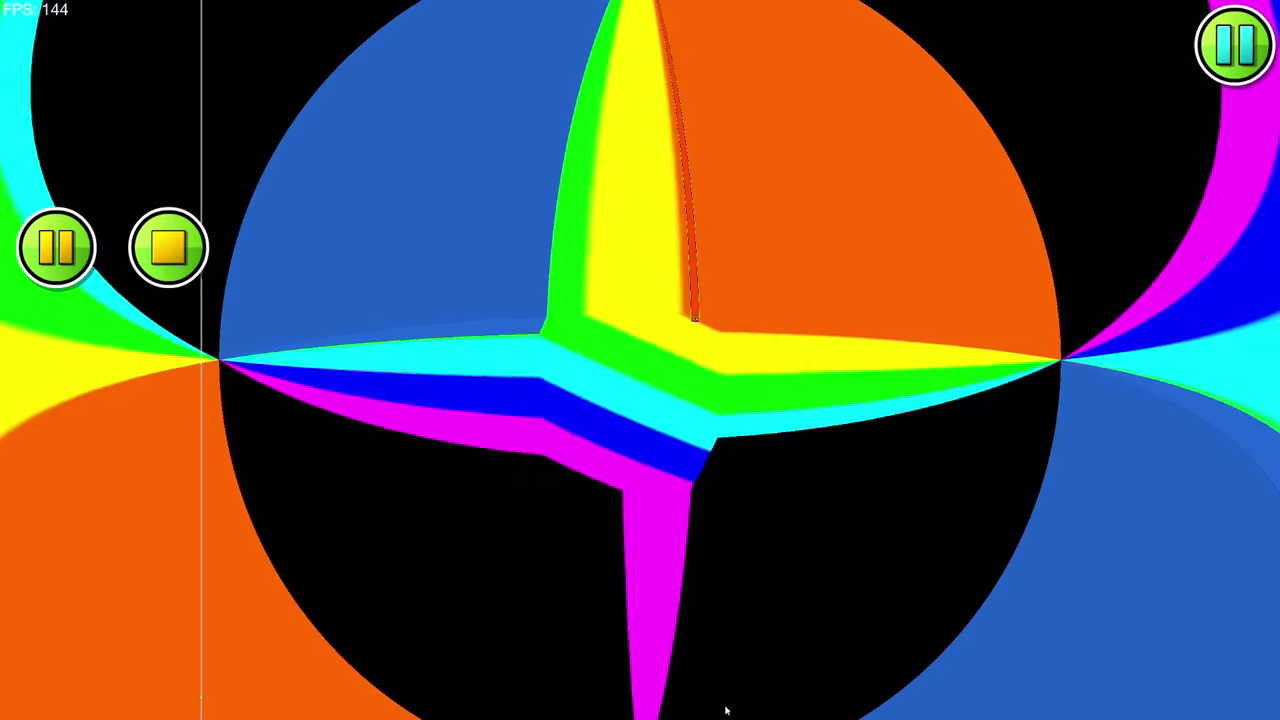
pyautogui.click(168, 248)
# Step: Add a Scale trigger below Rotate with ScaleX 4, ScaleY 4, duration 20 and target group 2
pyautogui.click(68, 358)
pyautogui.click(110, 551)
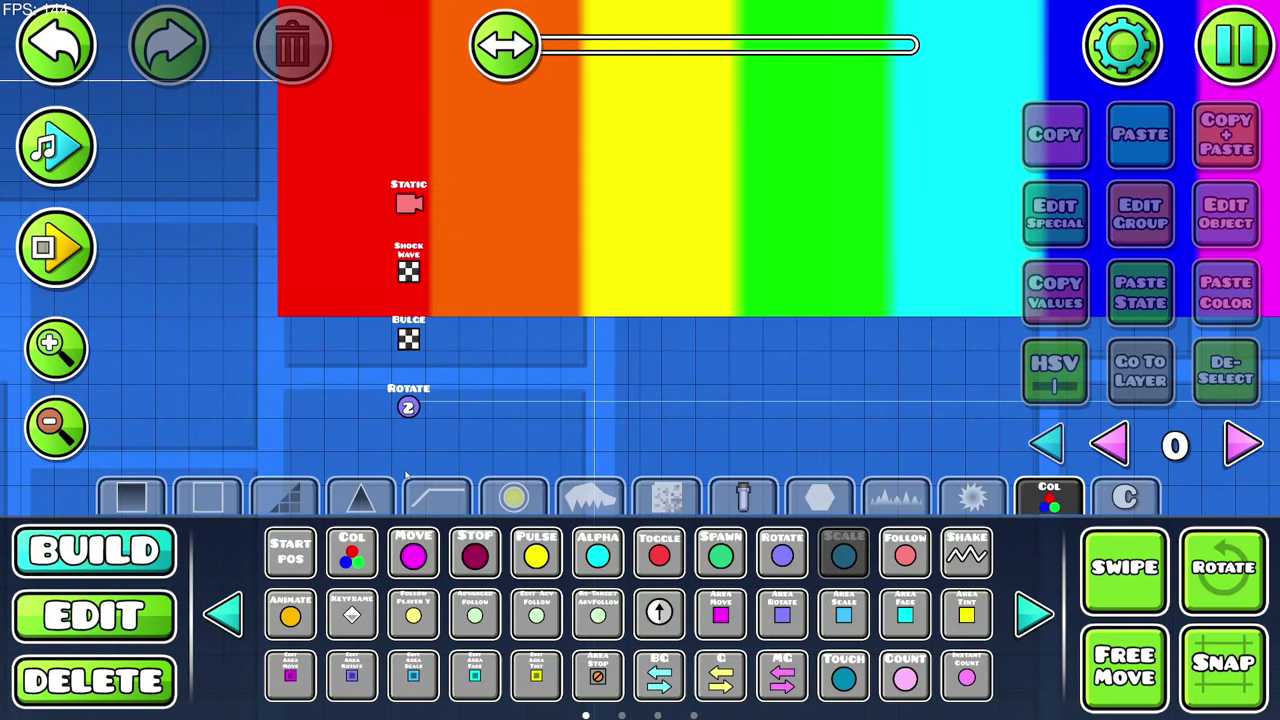
pyautogui.click(406, 476)
pyautogui.click(1225, 214)
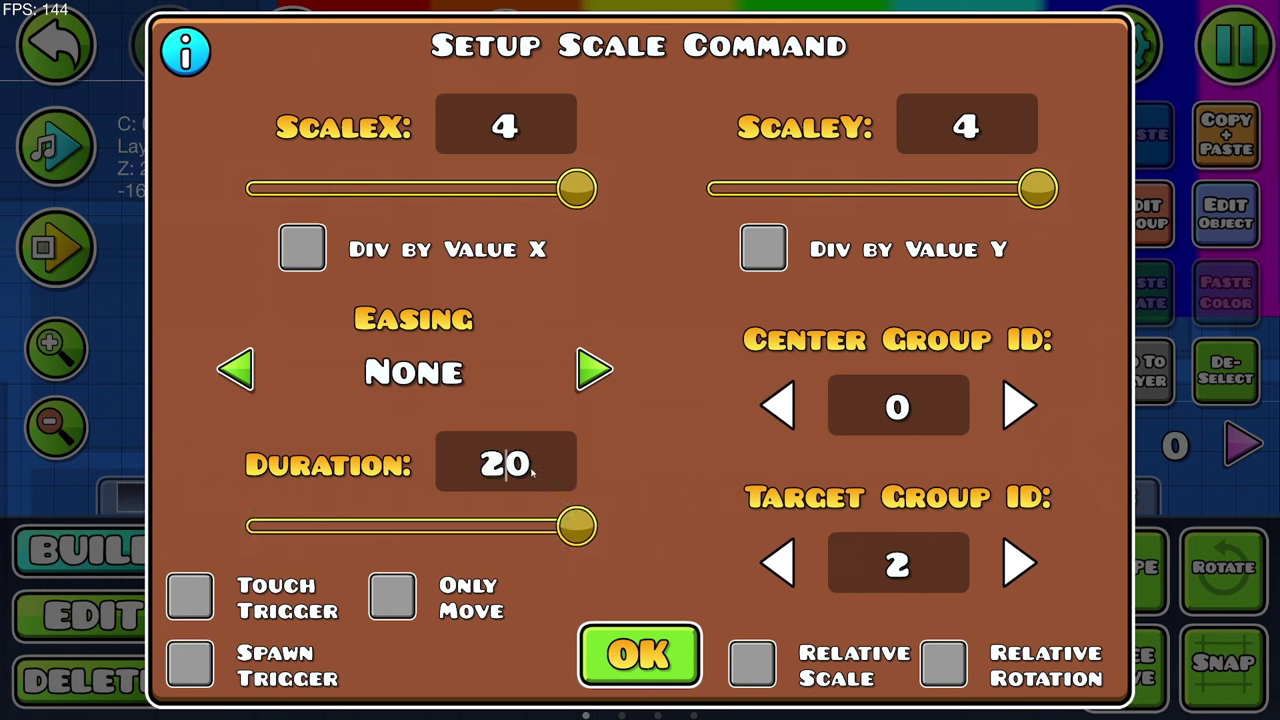
pyautogui.click(666, 641)
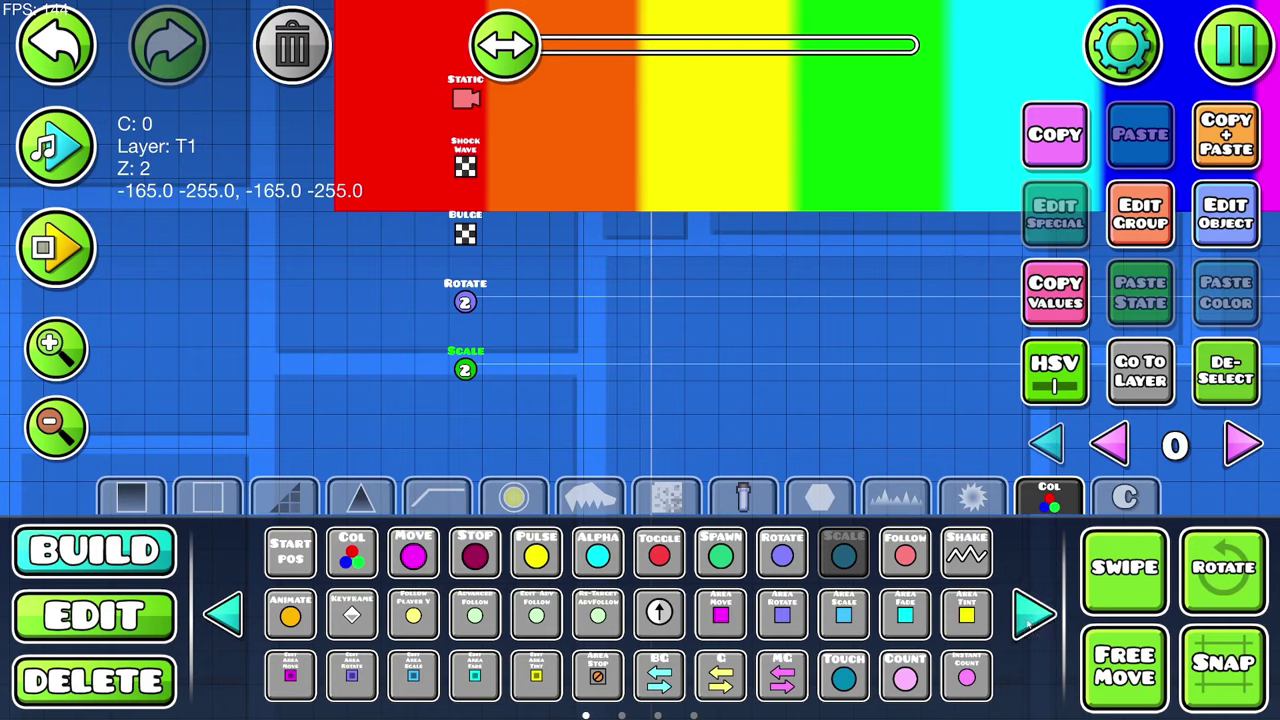
# Step: Add a Chromatic Glitch trigger below Scale with speed and strength 4.99, line thickness and line strength 1.99, and playtest it
pyautogui.click(1033, 614)
pyautogui.click(1033, 614)
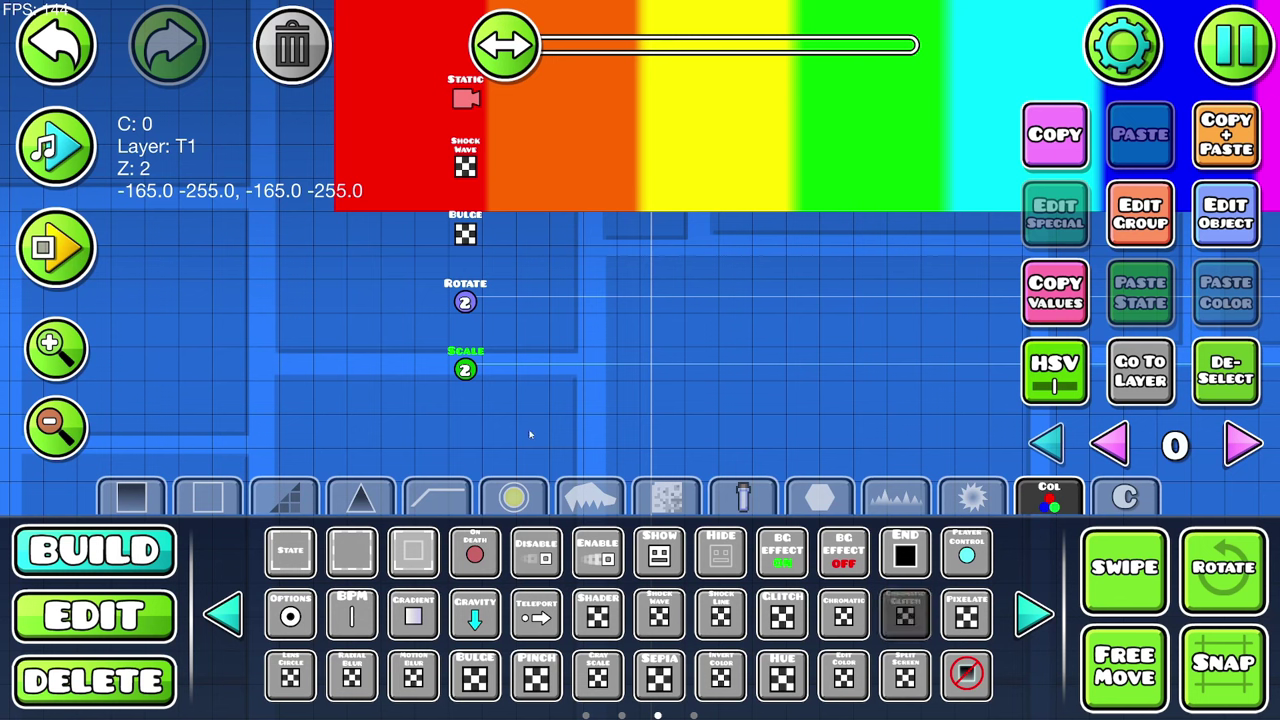
pyautogui.click(1225, 213)
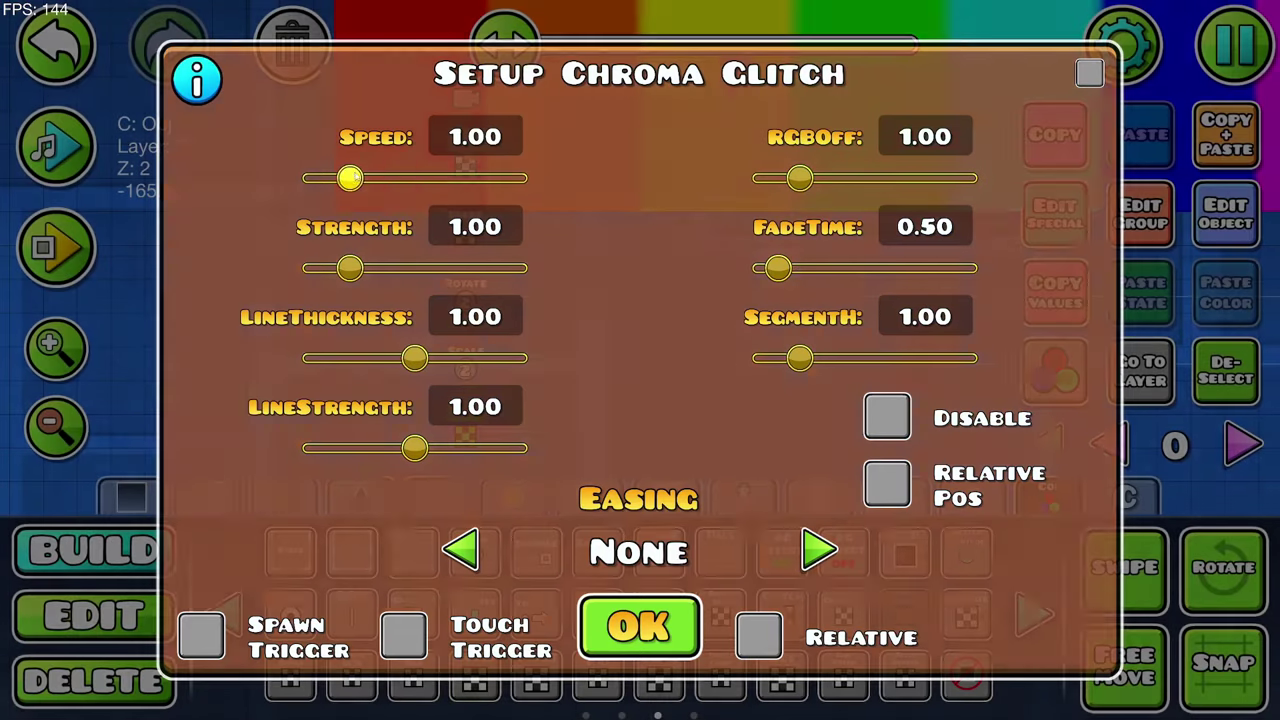
pyautogui.moveTo(349, 178); pyautogui.dragTo(522, 178)
pyautogui.moveTo(349, 268); pyautogui.dragTo(522, 268)
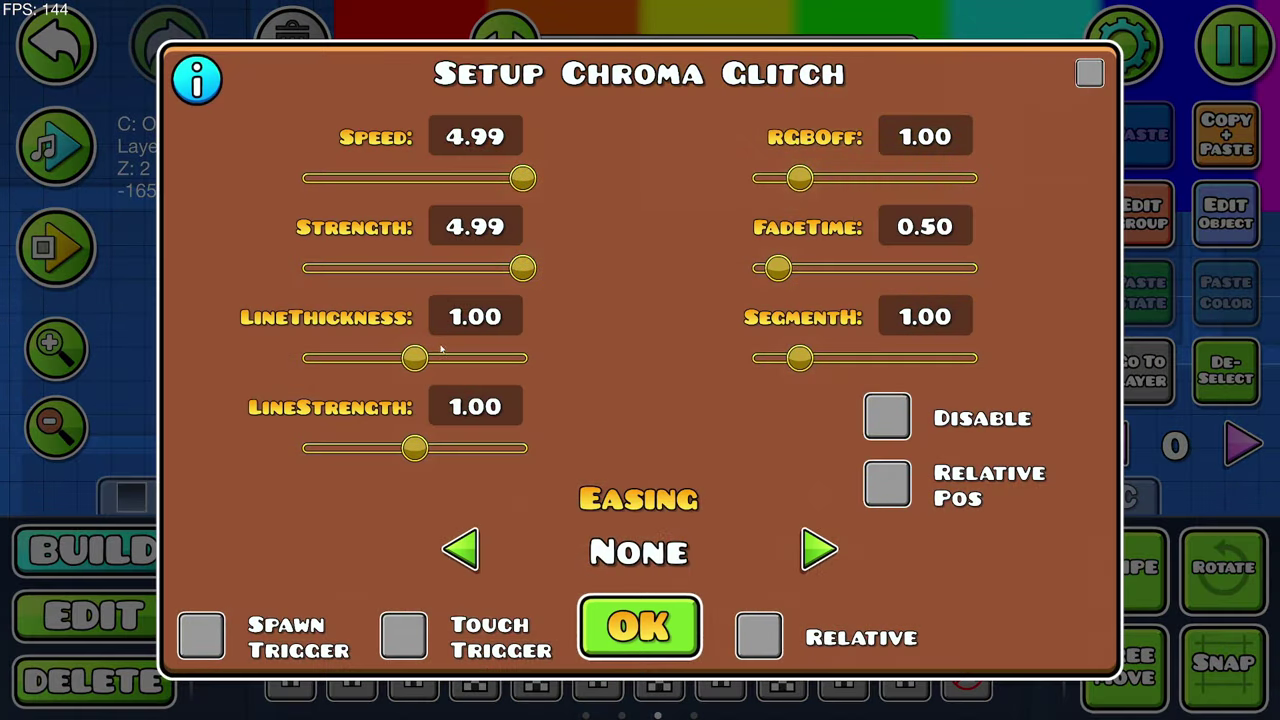
pyautogui.moveTo(415, 357); pyautogui.dragTo(522, 357)
pyautogui.moveTo(415, 447); pyautogui.dragTo(522, 447)
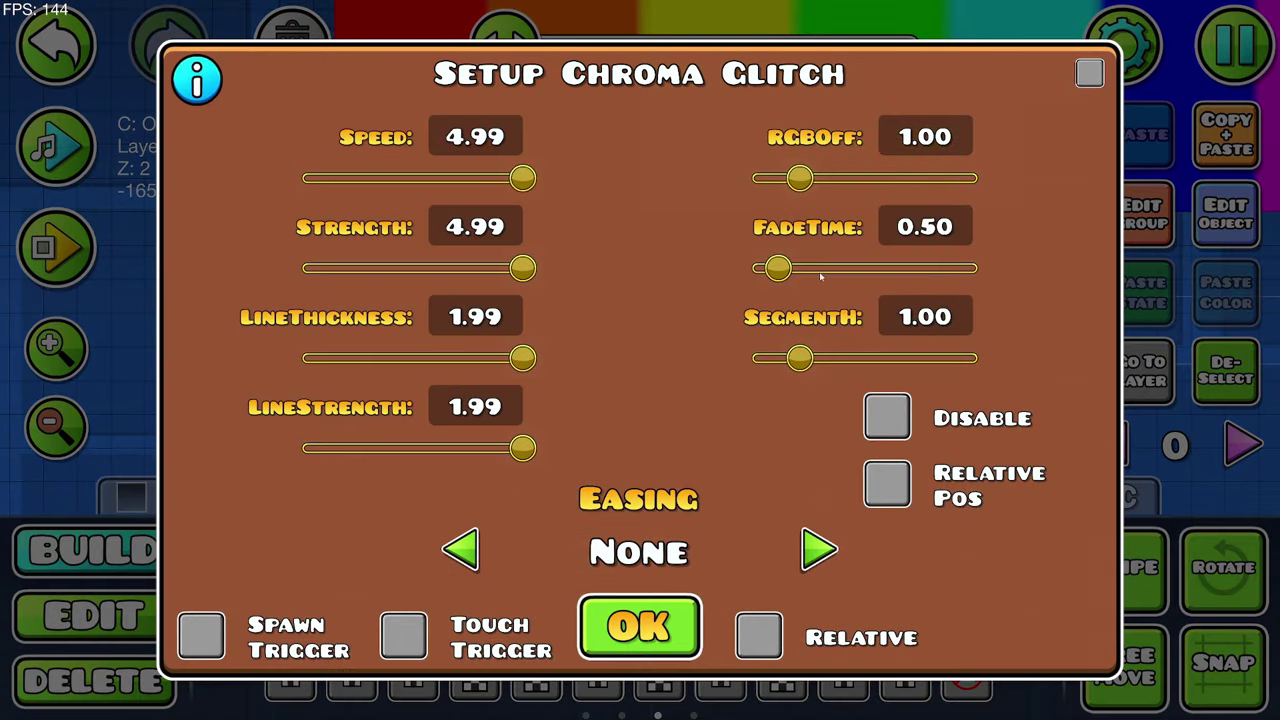
pyautogui.click(640, 627)
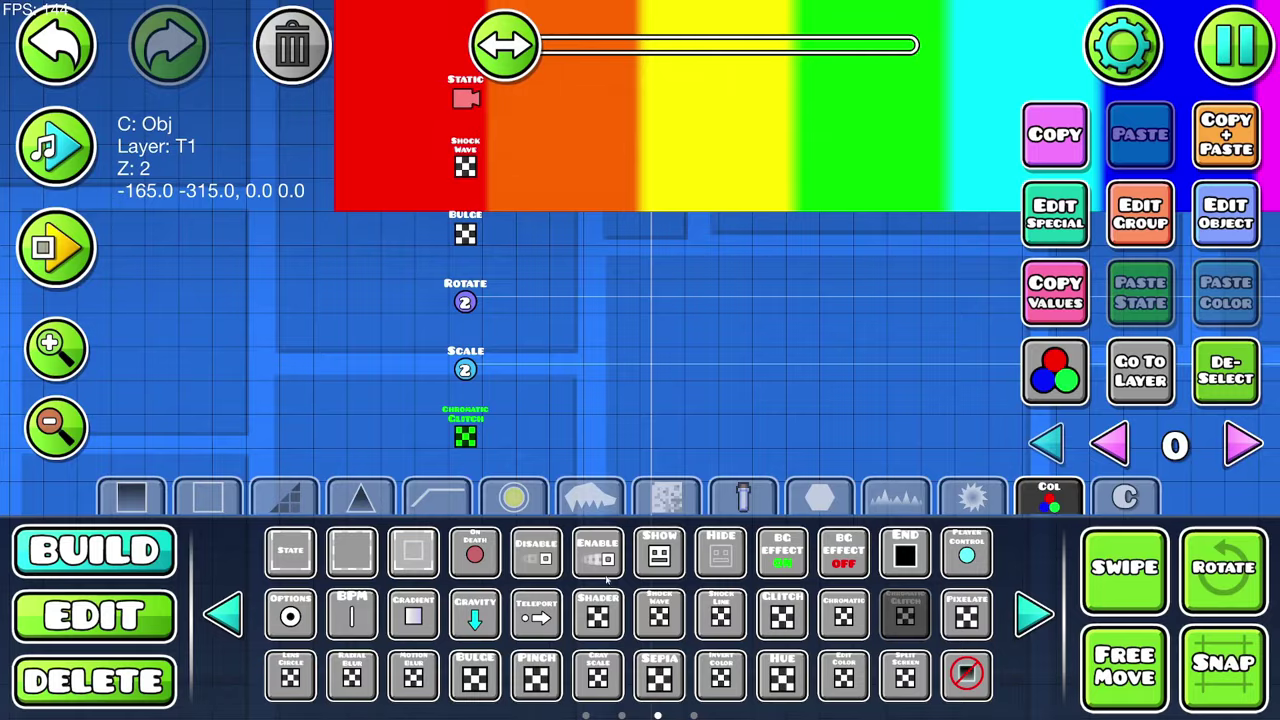
pyautogui.click(57, 247)
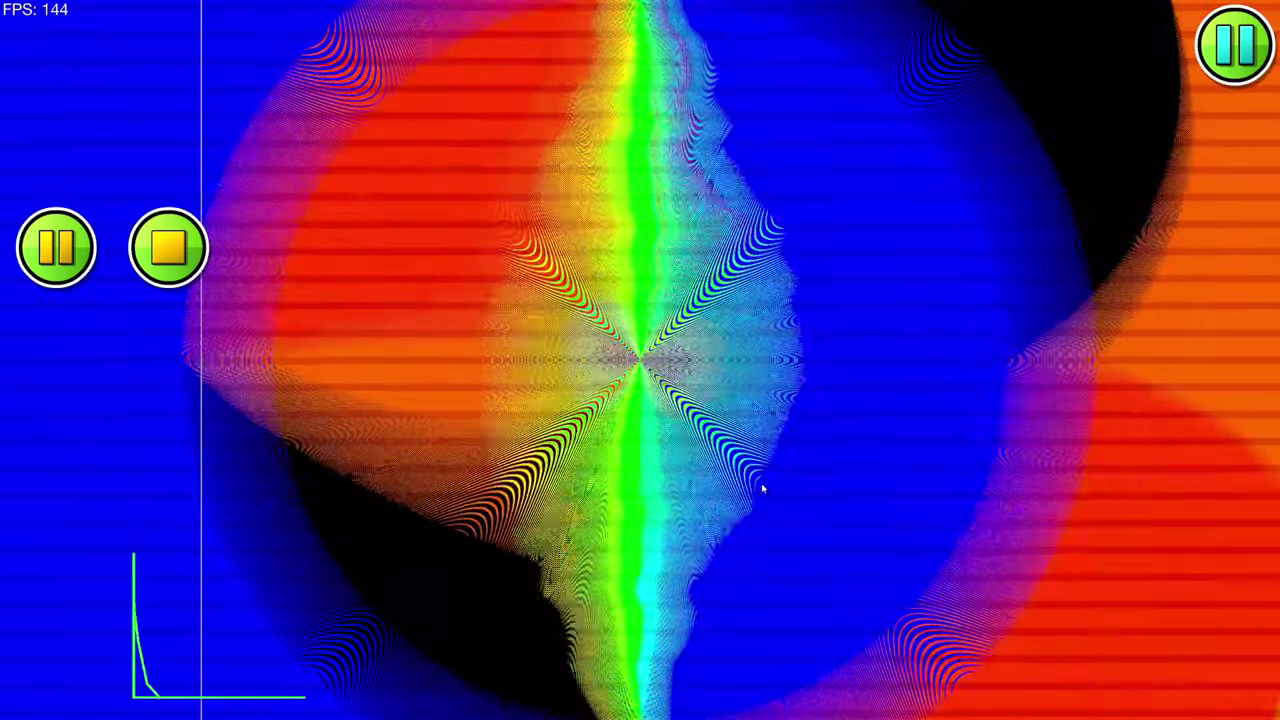
# Step: Add a Motion Blur trigger below Chromatic Glitch with fade time 0 and intensity at its slider maximum
pyautogui.click(759, 487)
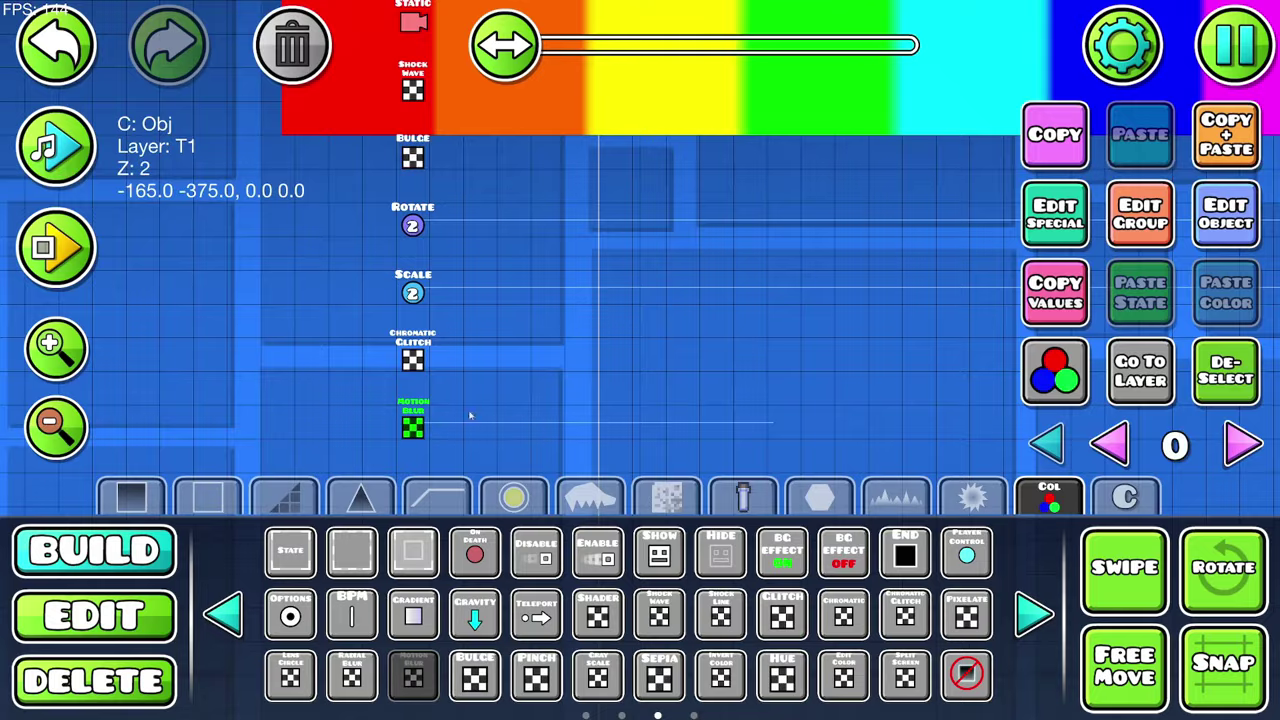
pyautogui.click(1225, 215)
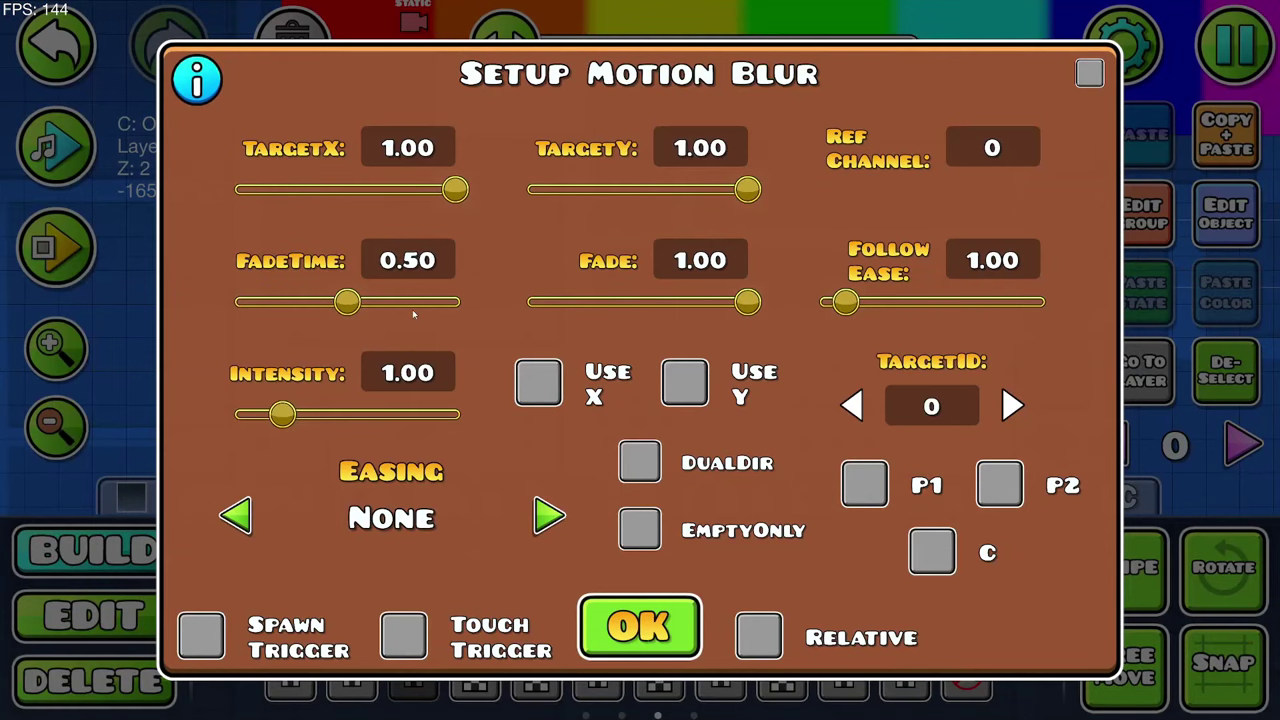
pyautogui.moveTo(349, 305); pyautogui.dragTo(238, 302)
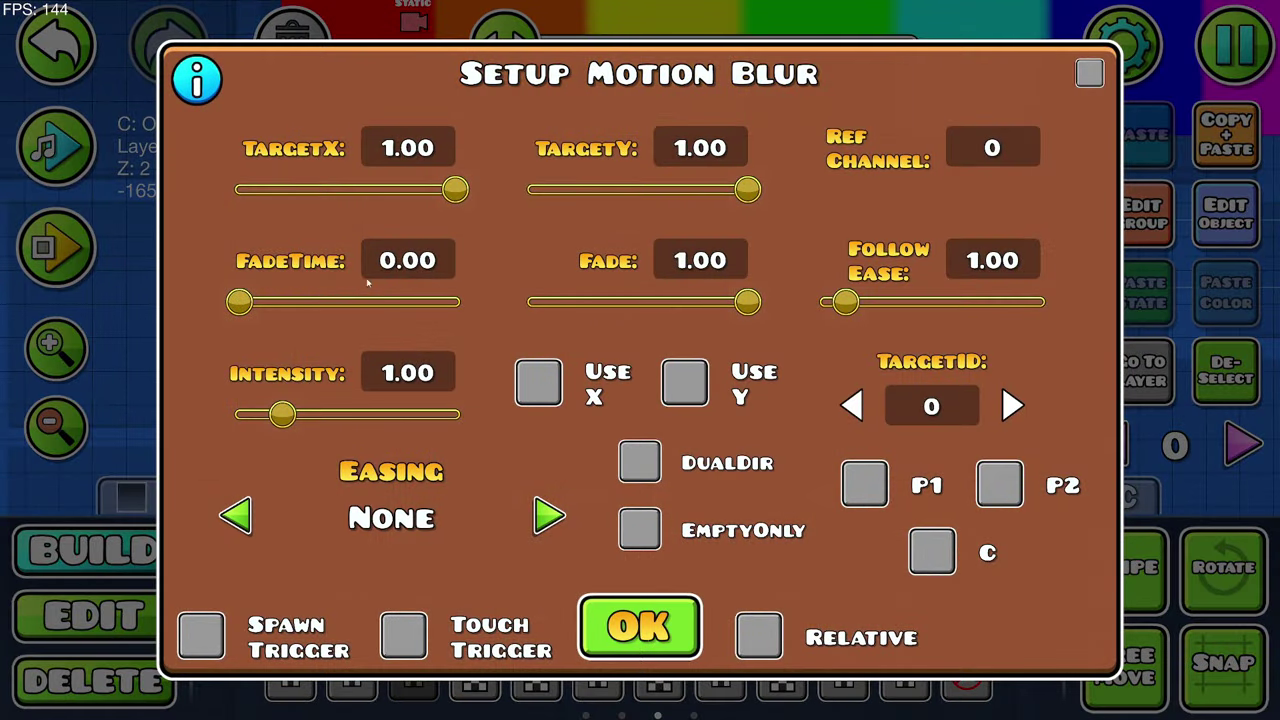
pyautogui.moveTo(282, 413); pyautogui.dragTo(568, 451)
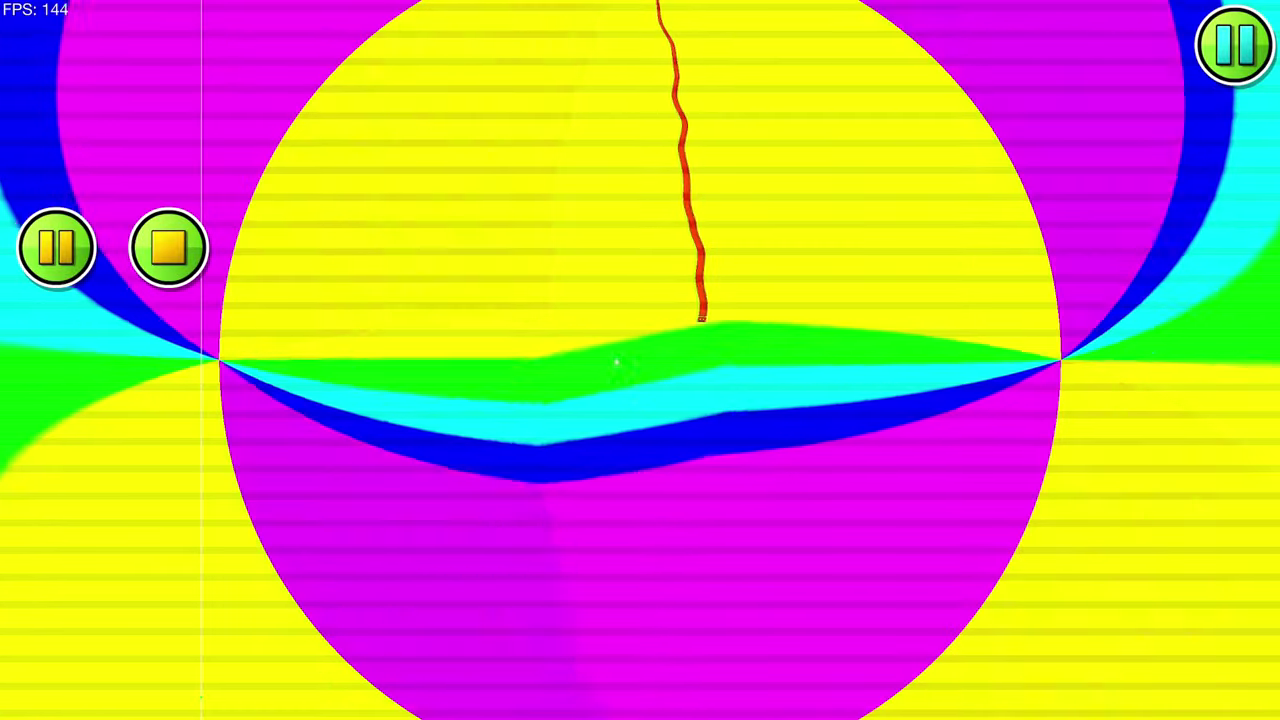
# Step: Stop the playtest, set the ShockWave trigger's FadeOut to 9899 and playtest again
pyautogui.click(168, 248)
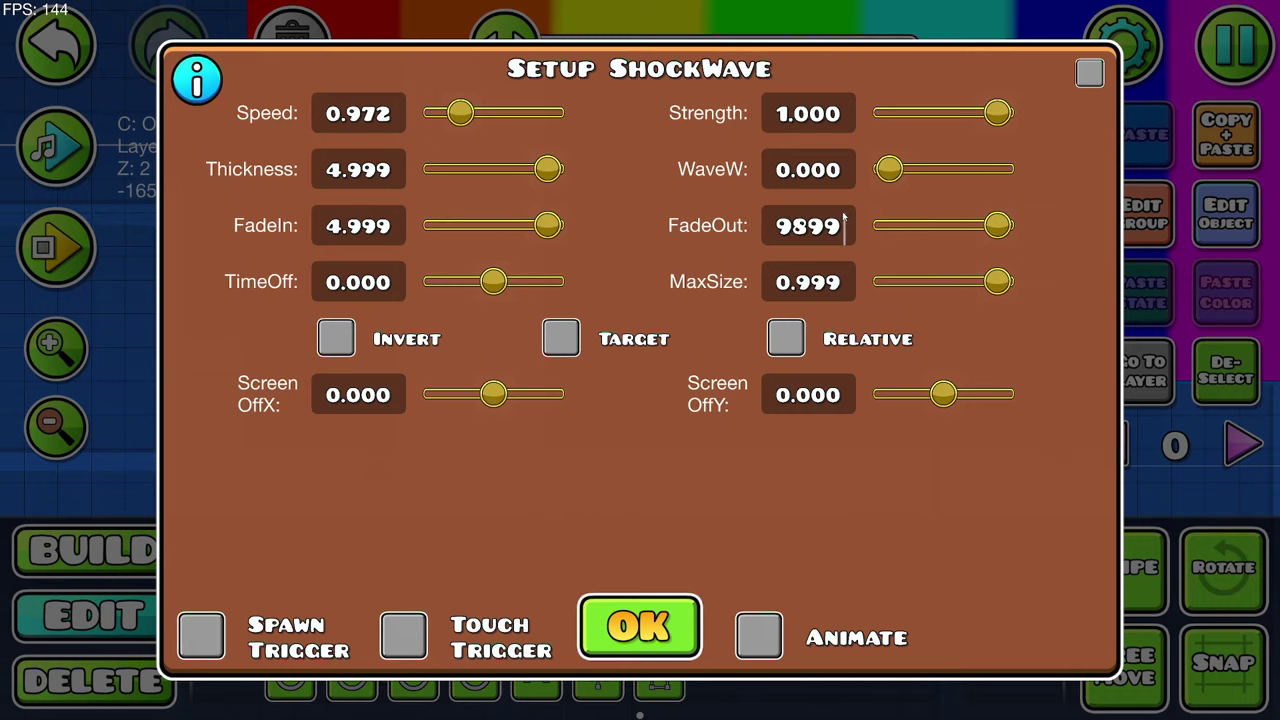
pyautogui.click(603, 645)
pyautogui.click(57, 248)
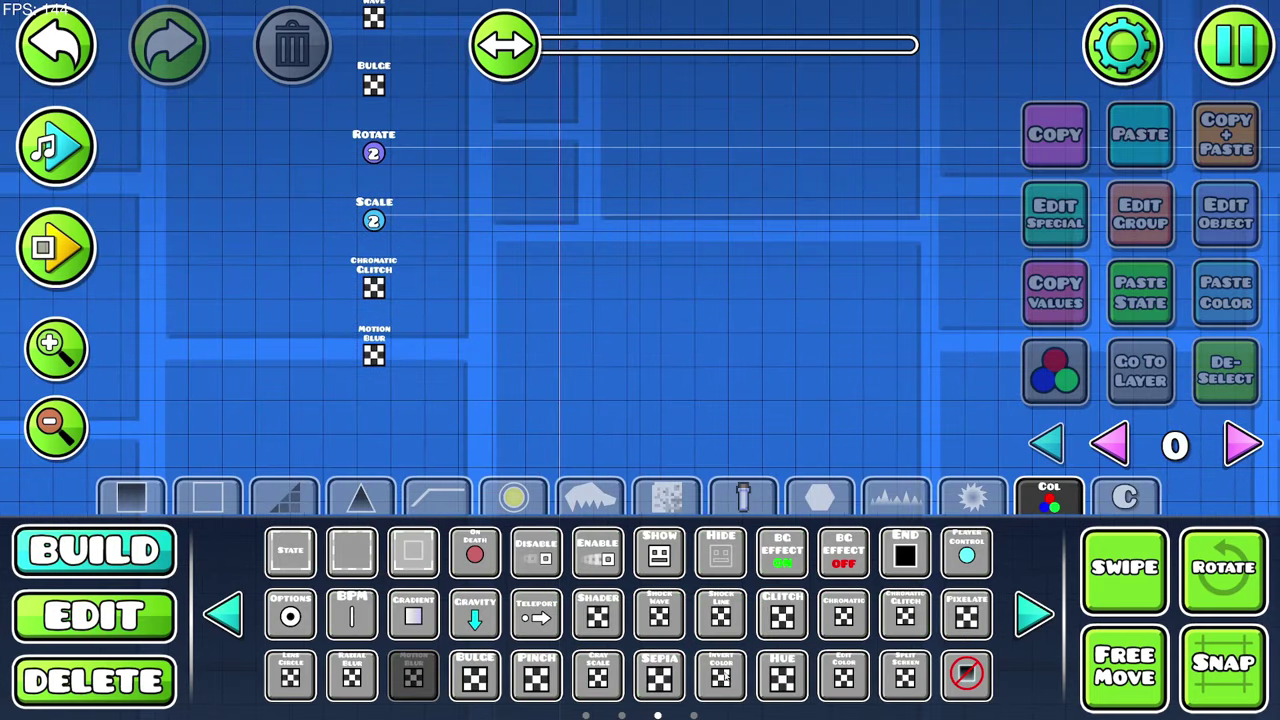
# Step: Add an Invert Color trigger below Motion Blur with fade time 8 and playtest the level
pyautogui.click(1215, 228)
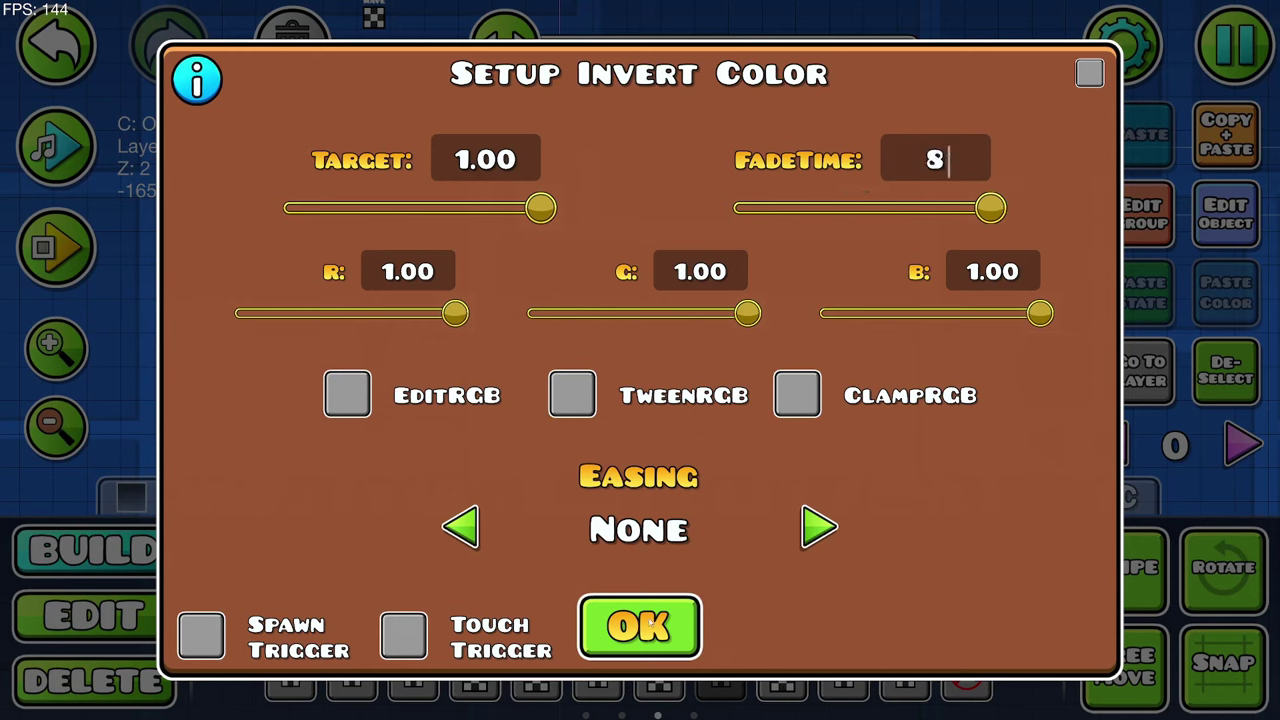
pyautogui.click(650, 623)
pyautogui.press('Return')
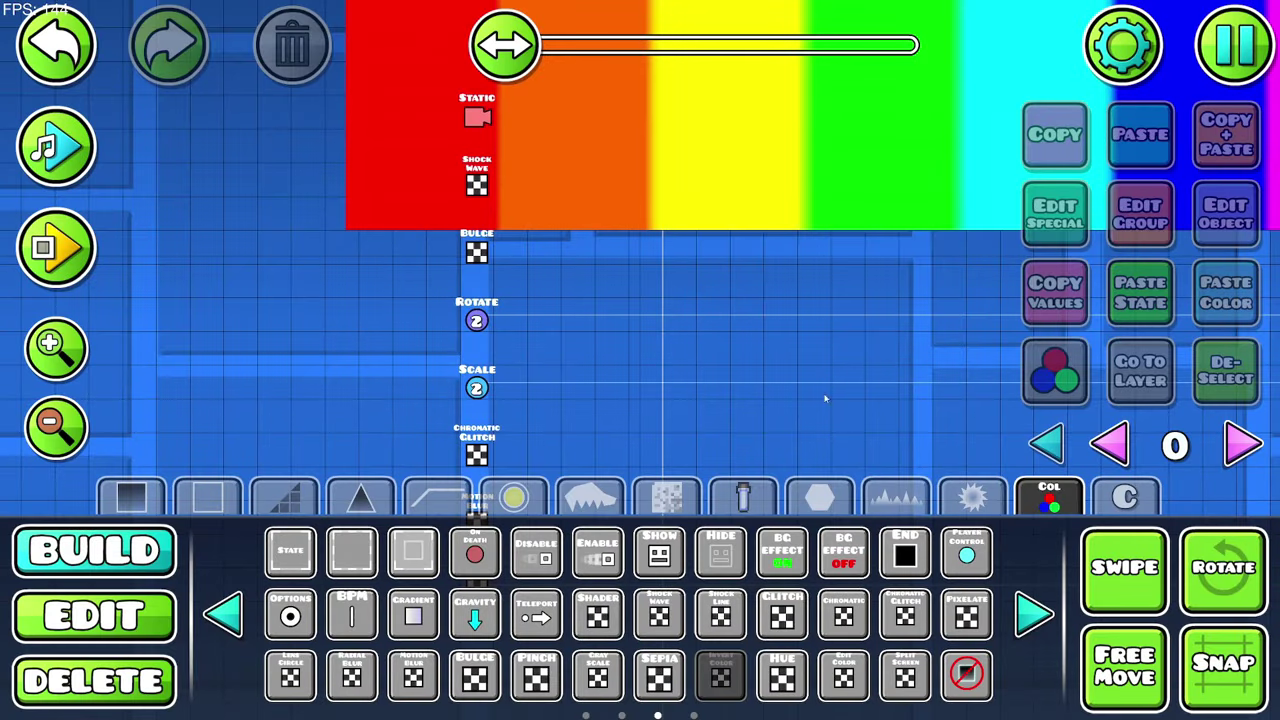
# Step: Add a Hue trigger below Invert Color with a 180-degree shift and playtest the level
pyautogui.moveTo(862, 408); pyautogui.dragTo(857, 318)
pyautogui.scroll(-2, 793, 490)
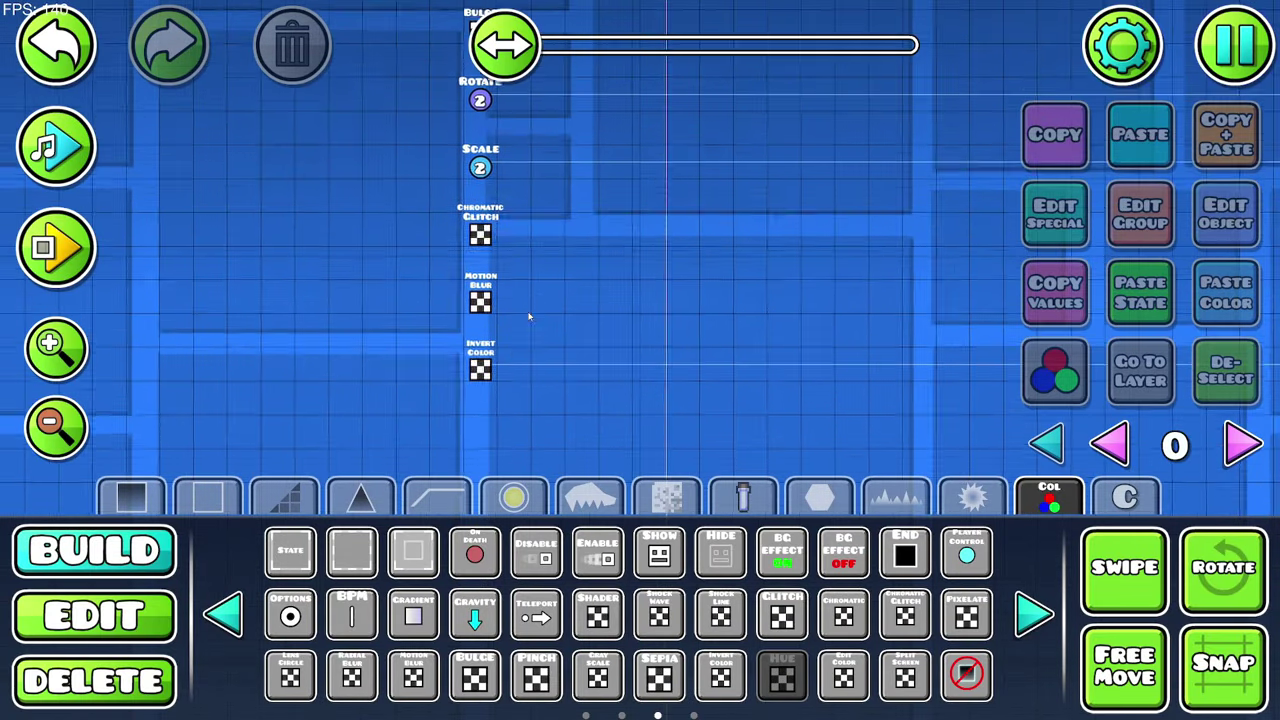
pyautogui.click(1073, 213)
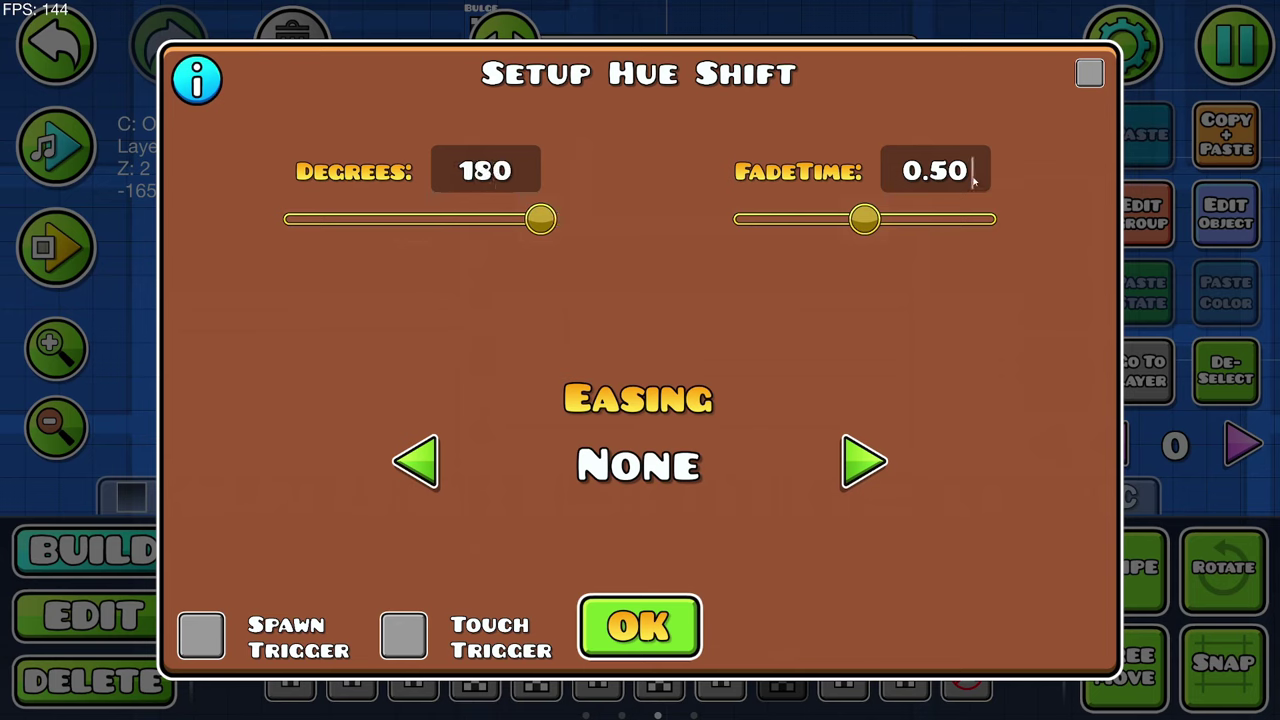
pyautogui.click(665, 625)
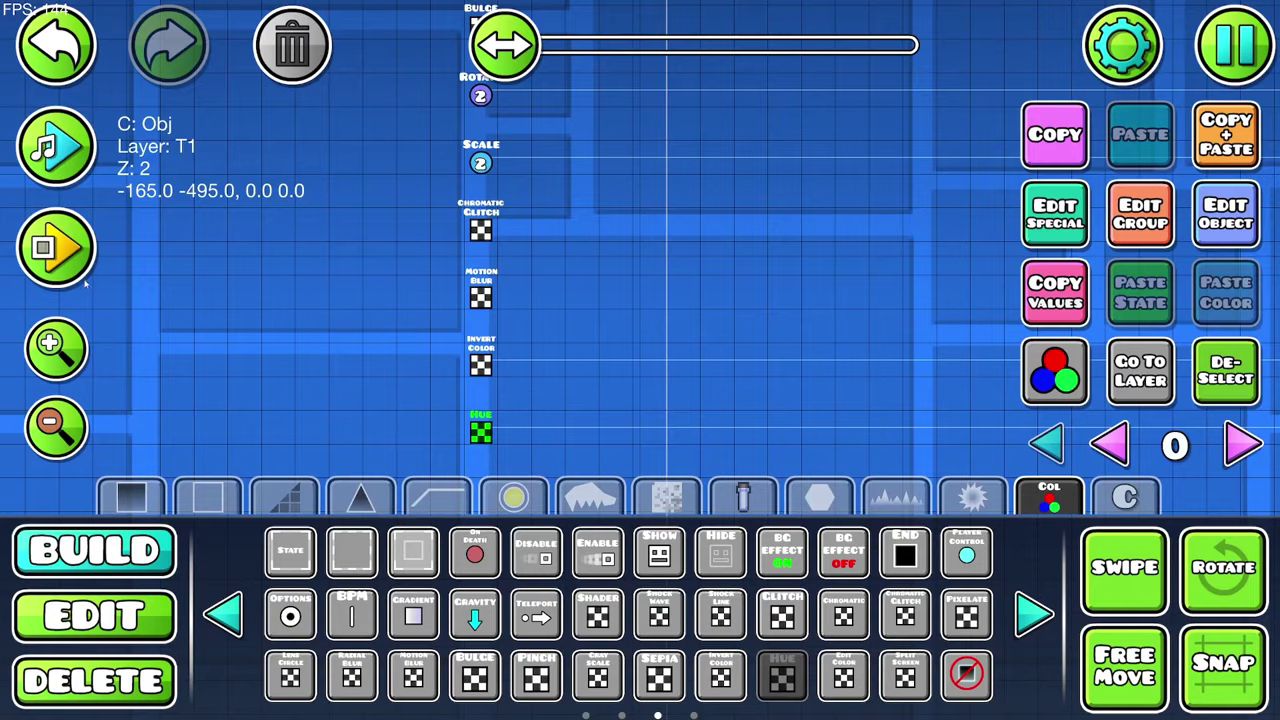
pyautogui.press('Return')
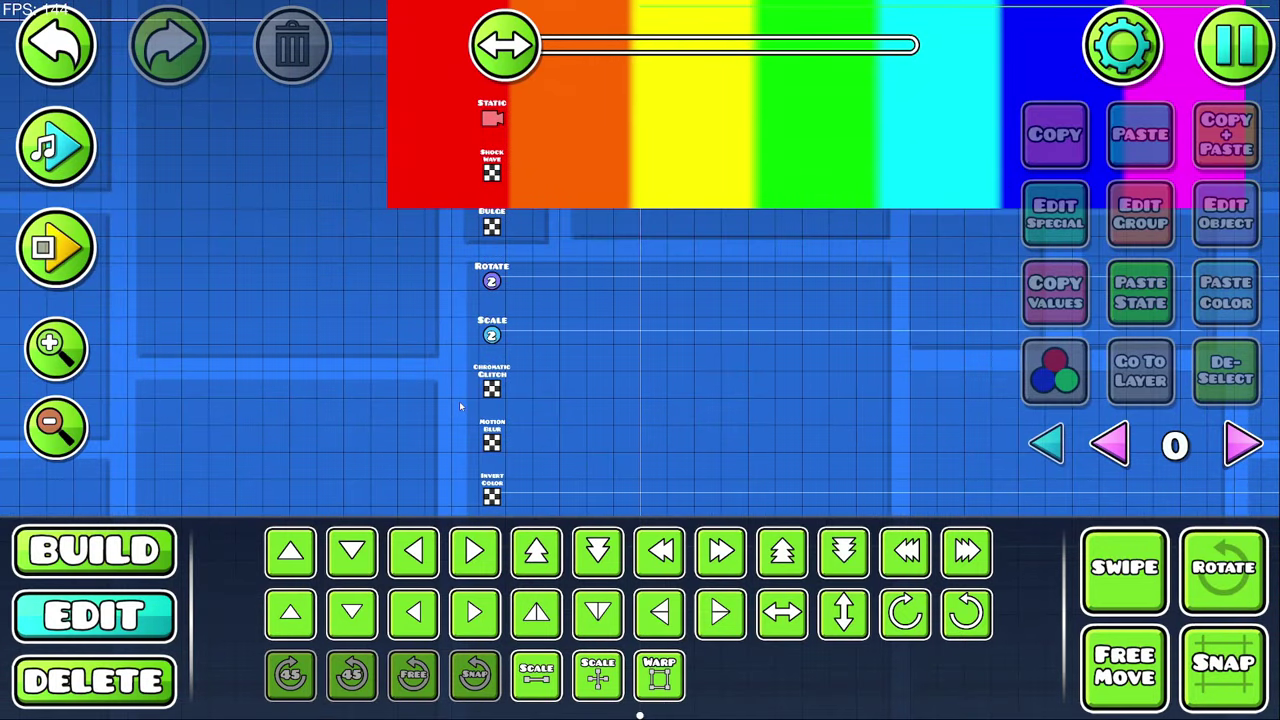
# Step: Change the Scale trigger to ScaleX 2 and ScaleY 20, and playtest the level
pyautogui.click(1222, 218)
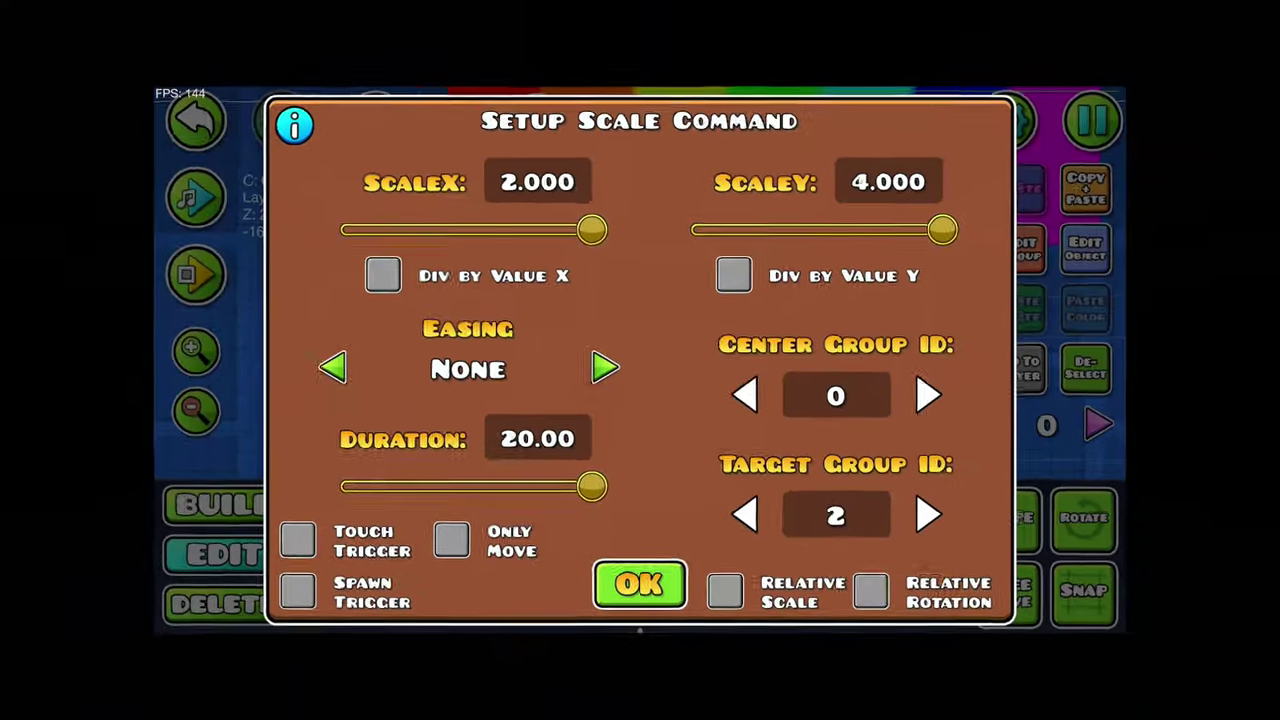
pyautogui.click(1096, 197)
pyautogui.press('BackSpace')
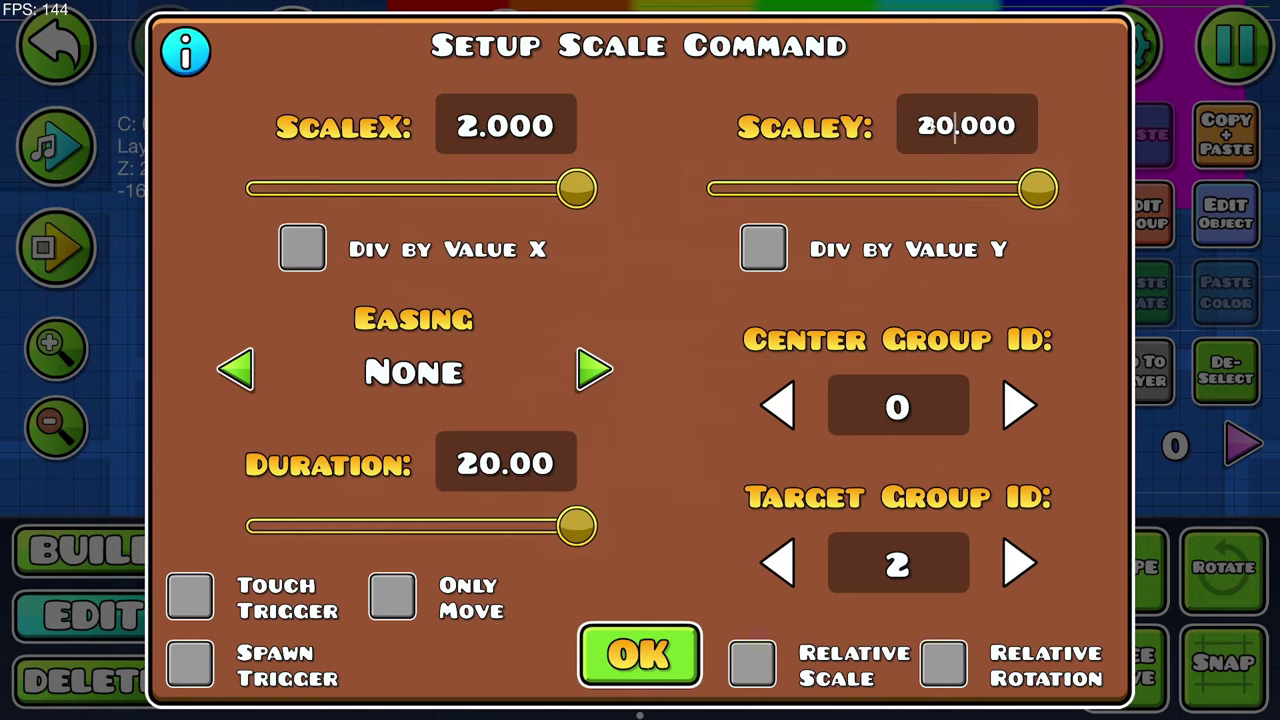
pyautogui.click(640, 655)
pyautogui.click(56, 247)
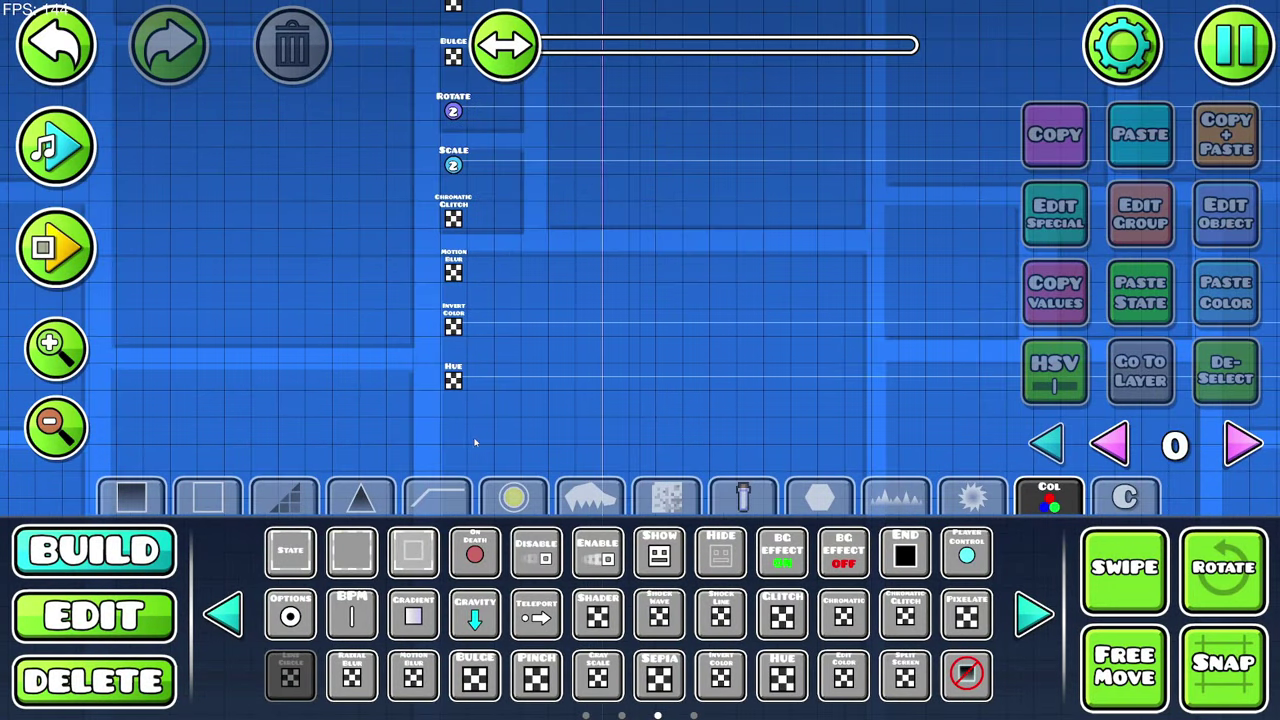
# Step: Configure a Pixelate trigger with fade time 2, Ease In Out easing and TargetX at its slider maximum, and playtest it
pyautogui.click(1218, 214)
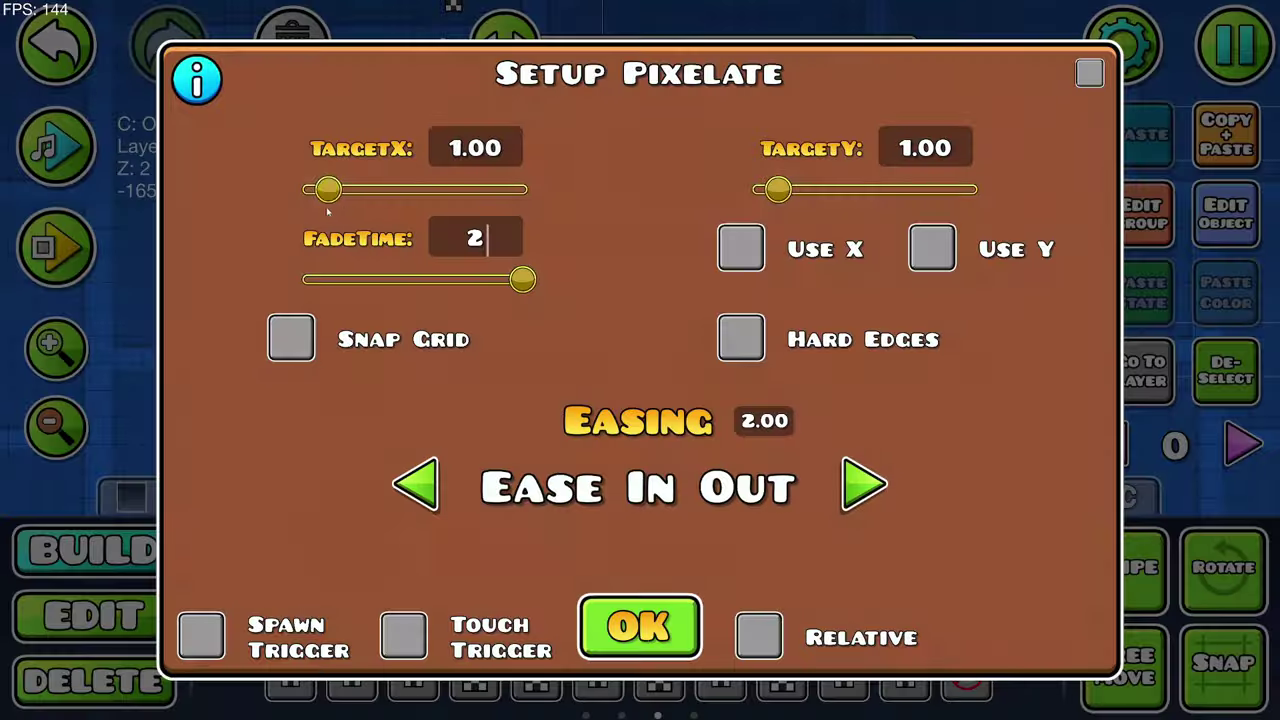
pyautogui.moveTo(328, 202); pyautogui.dragTo(623, 243)
pyautogui.click(637, 626)
pyautogui.click(88, 637)
pyautogui.click(89, 624)
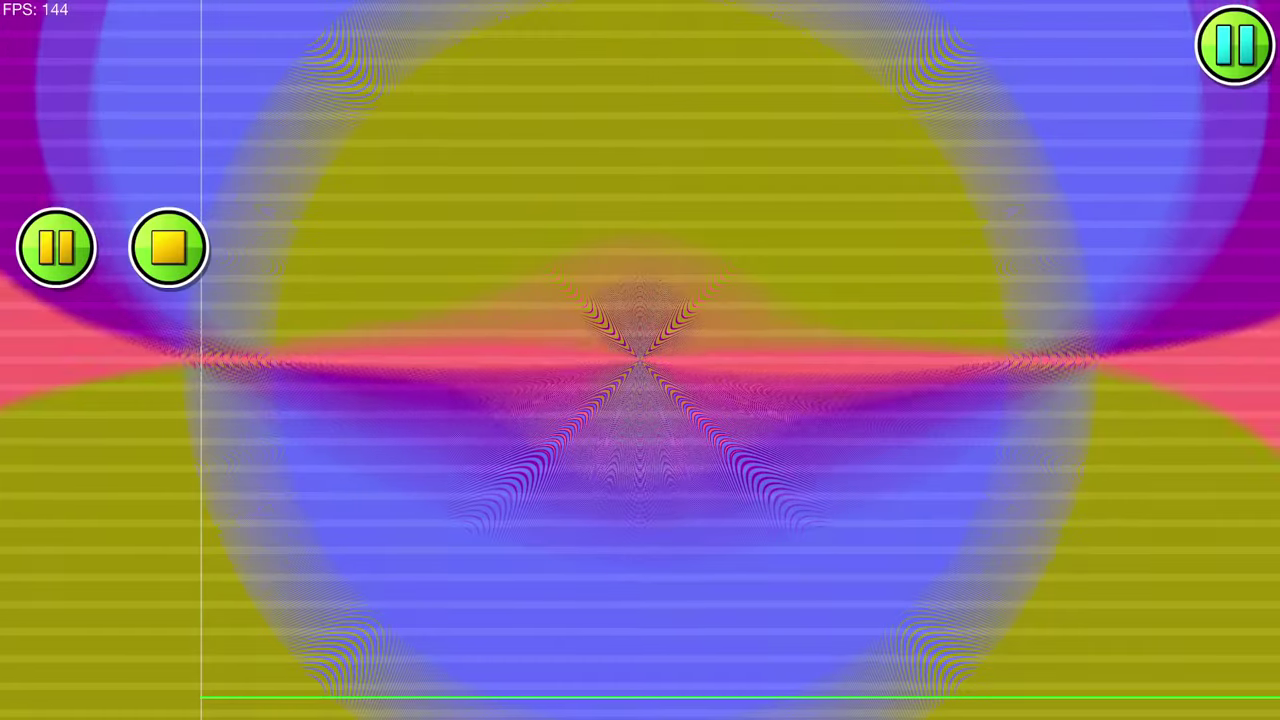
pyautogui.press('Return')
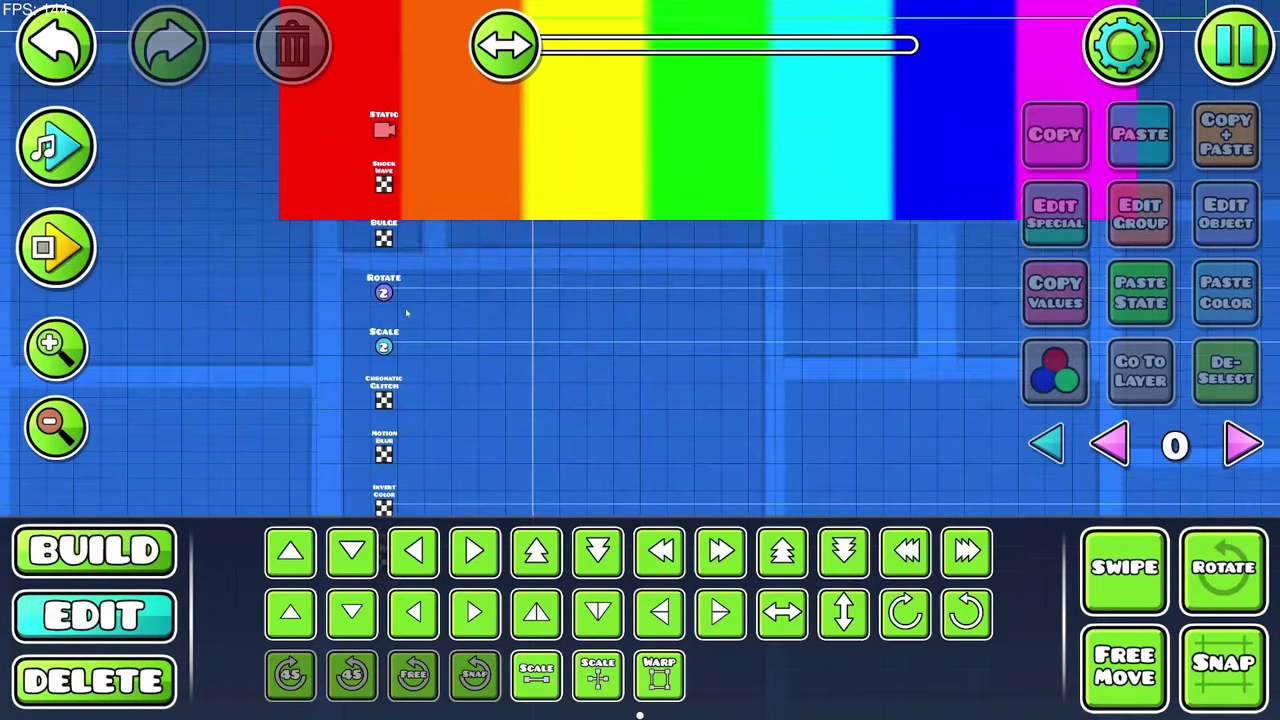
# Step: Set the Bulge trigger to bulge 10, fade time 20 and Ease In Out easing, and playtest the level
pyautogui.click(1222, 216)
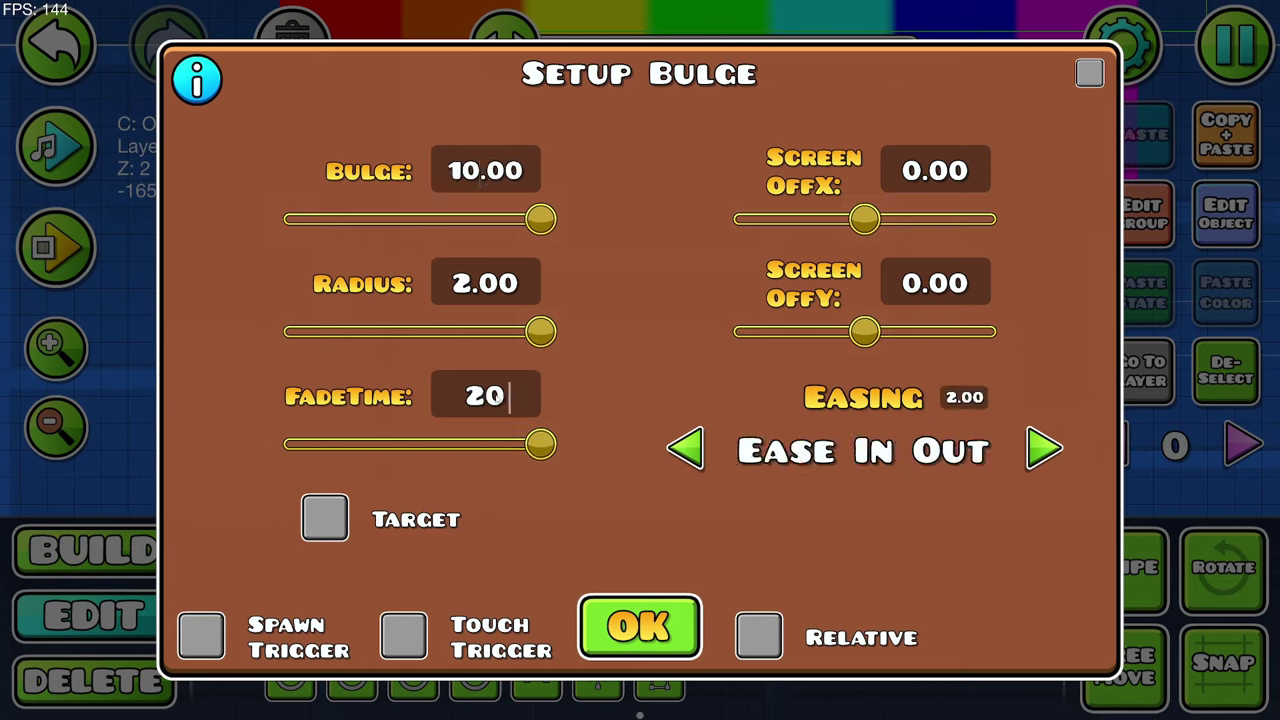
pyautogui.click(639, 627)
pyautogui.click(56, 247)
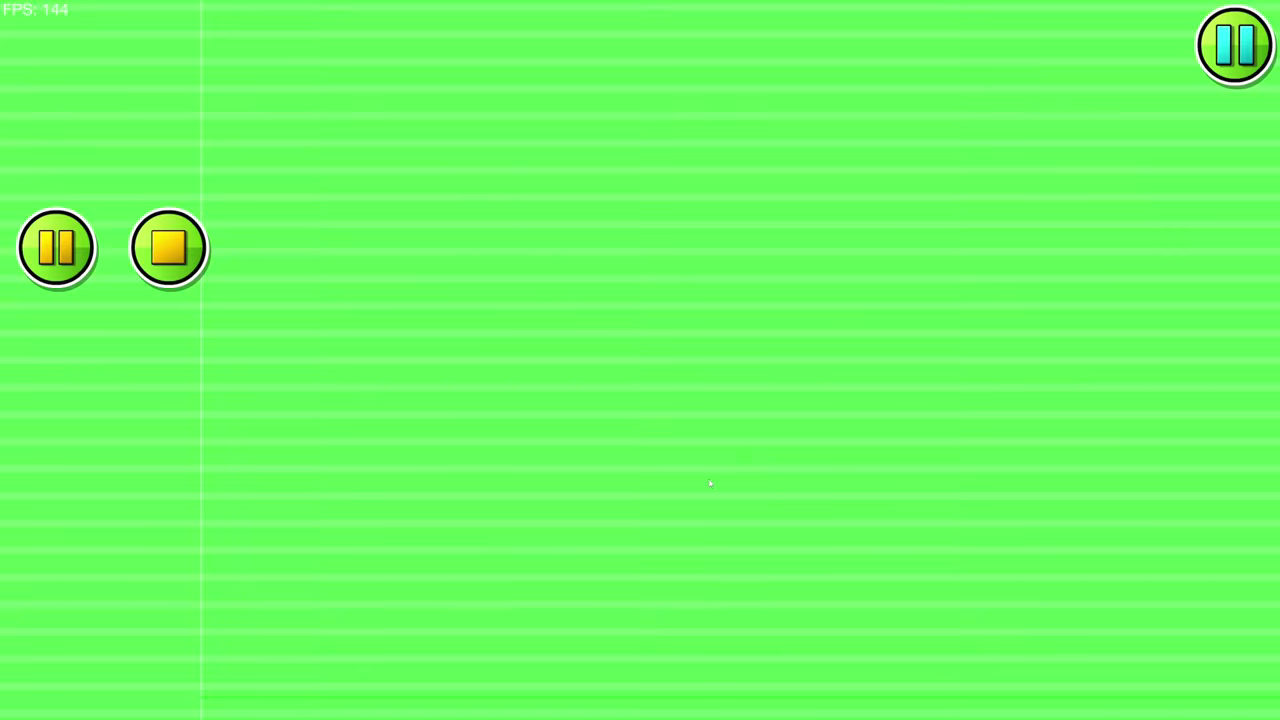
# Step: Configure the Glitch trigger below Shock Line with FadeTime 20, Speed 2 and all remaining values at 1.00, and playtest the level
pyautogui.click(60, 251)
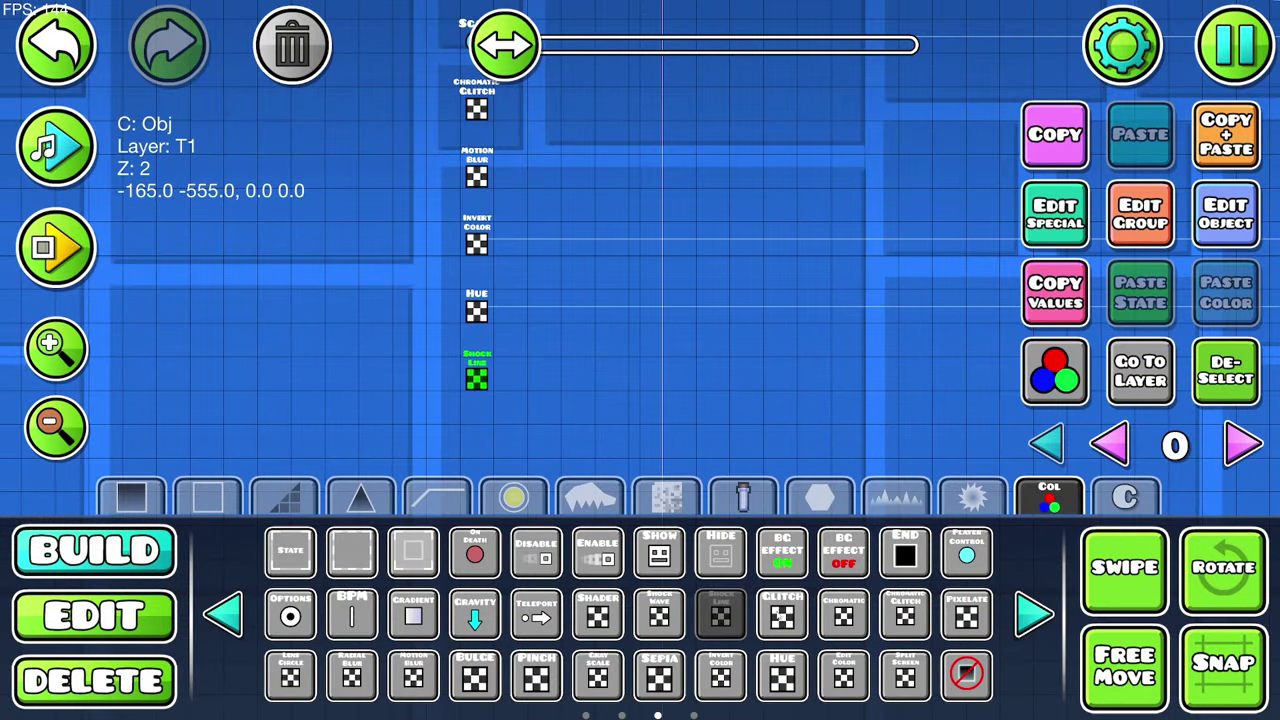
pyautogui.click(1210, 213)
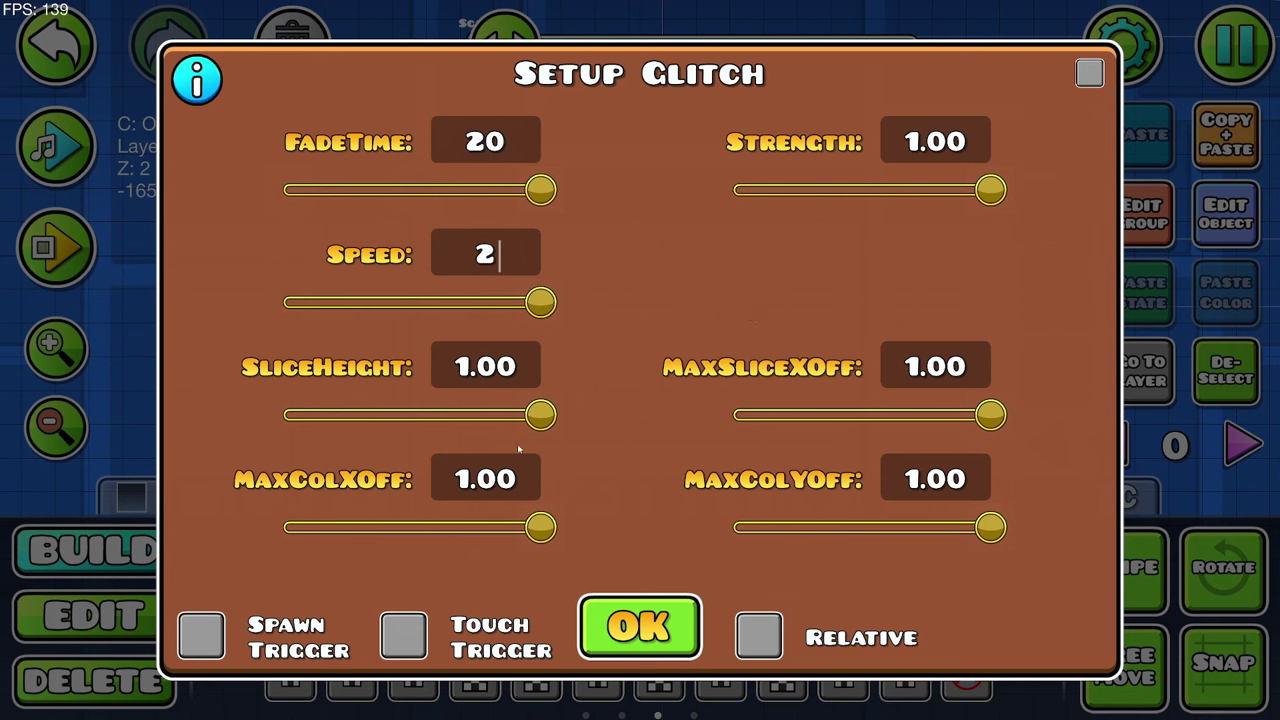
pyautogui.click(640, 627)
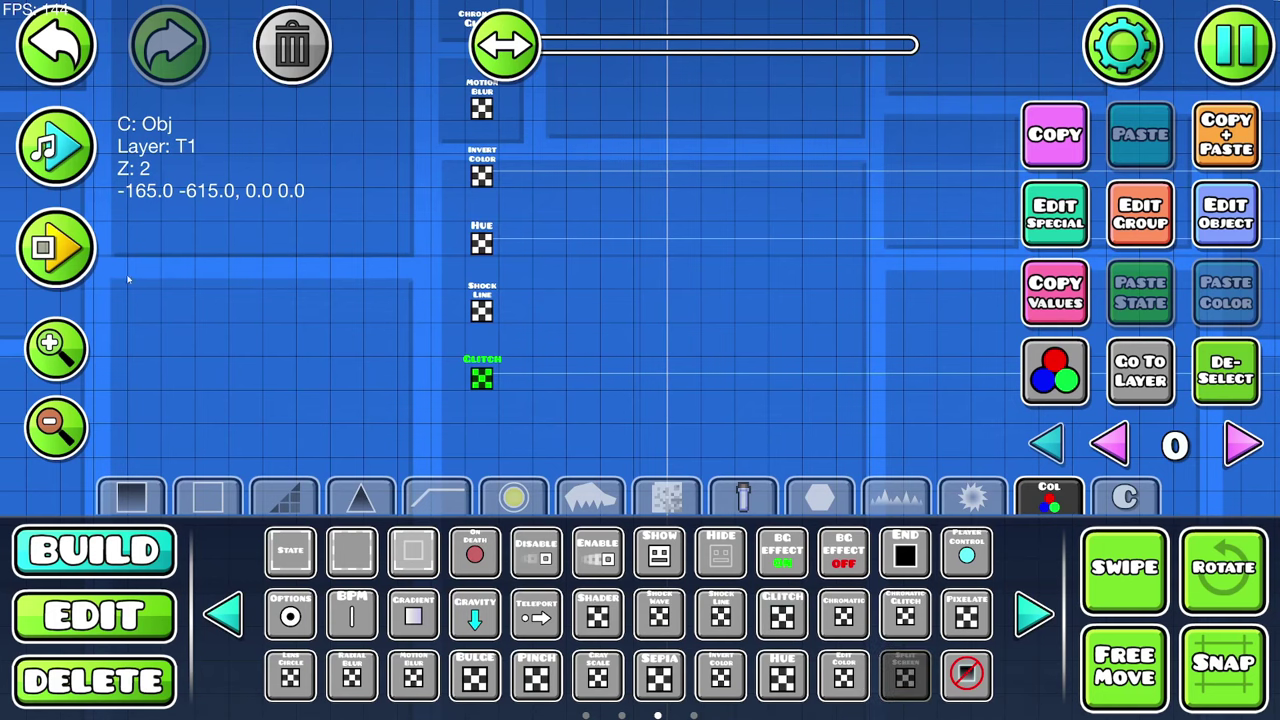
pyautogui.click(56, 247)
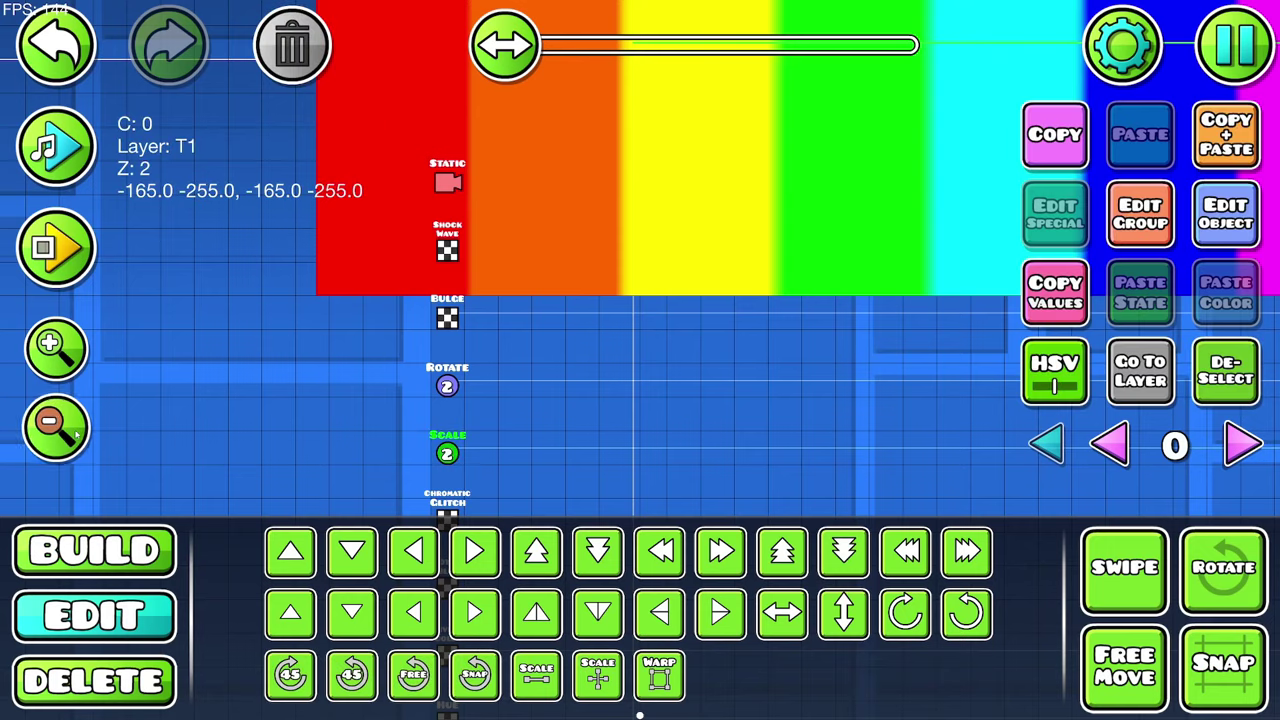
# Step: Set the Scale trigger's duration to 20 and open the settings of the Scale trigger placed farther along the level
pyautogui.moveTo(732, 400); pyautogui.dragTo(135, 414)
pyautogui.moveTo(1012, 472); pyautogui.dragTo(812, 493)
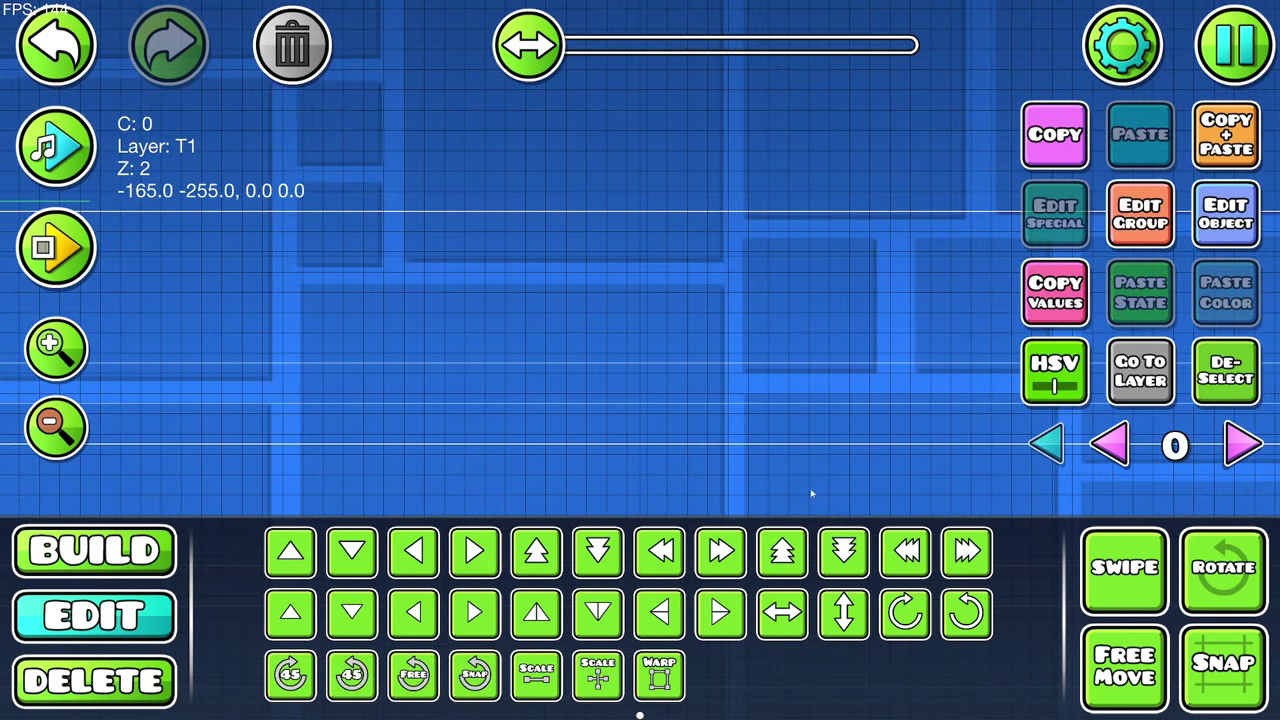
pyautogui.click(1226, 214)
pyautogui.click(638, 655)
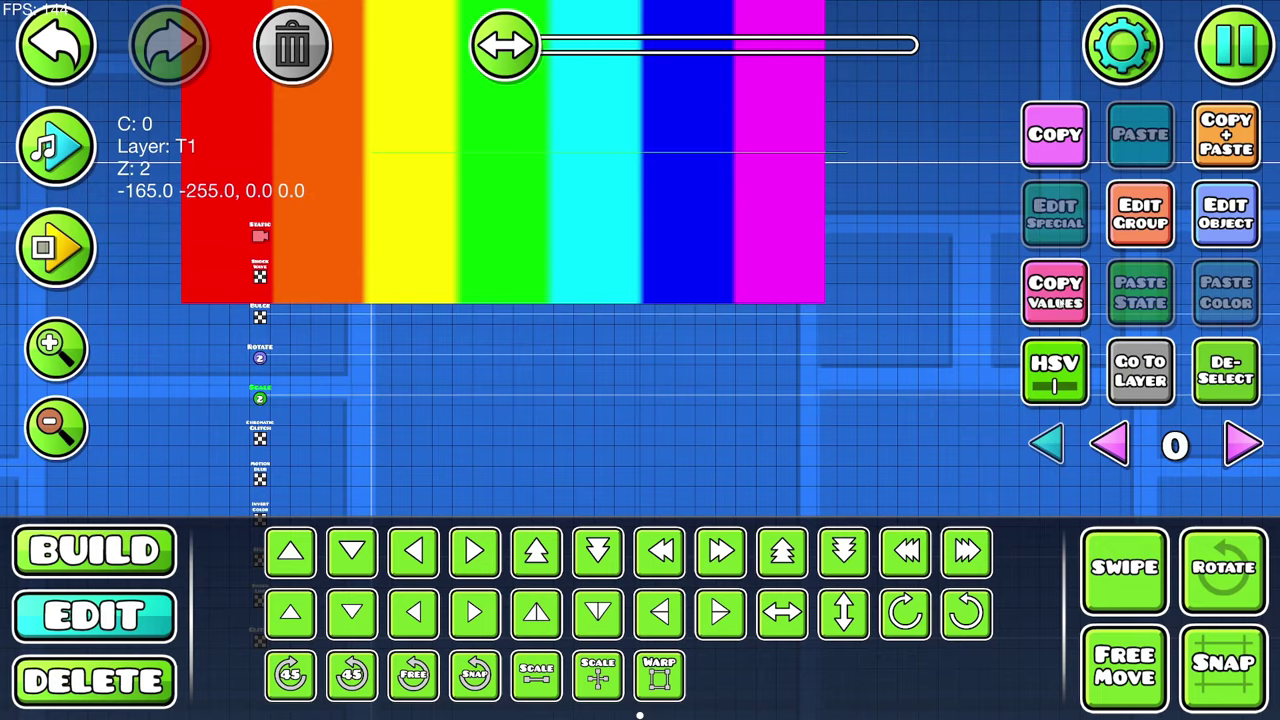
pyautogui.click(1226, 214)
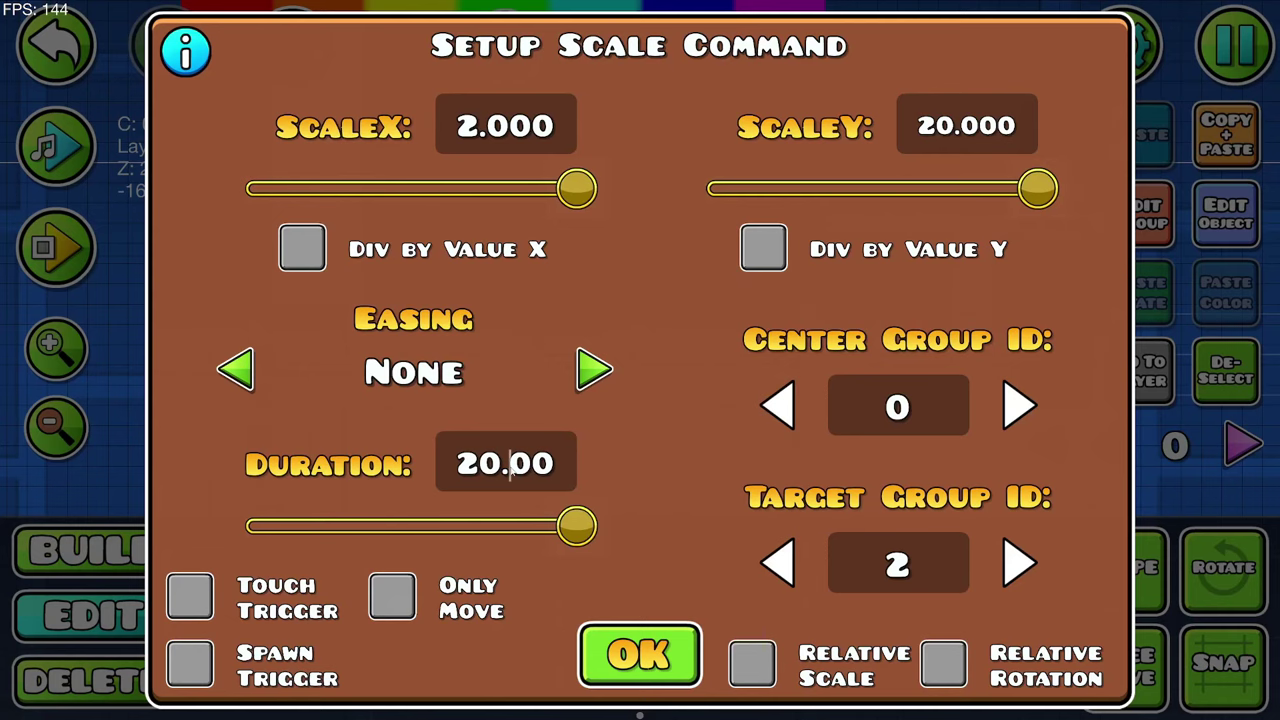
pyautogui.click(660, 632)
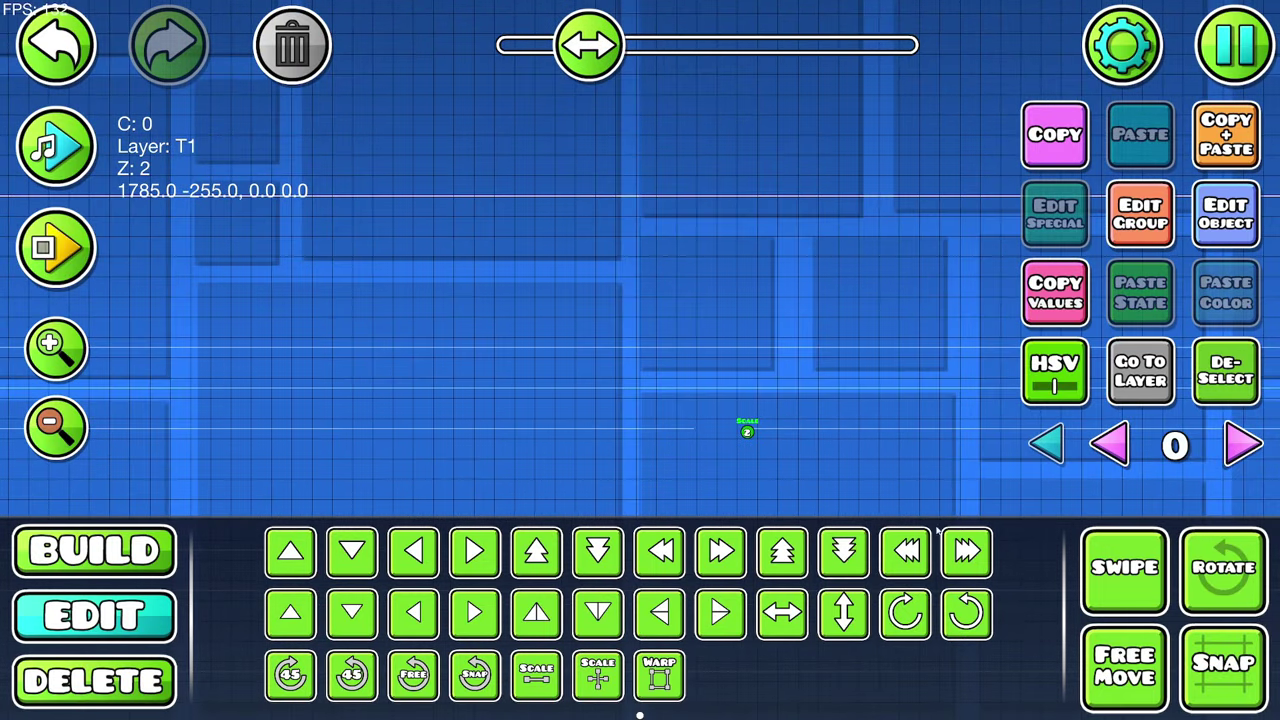
pyautogui.press('a')
pyautogui.click(1226, 214)
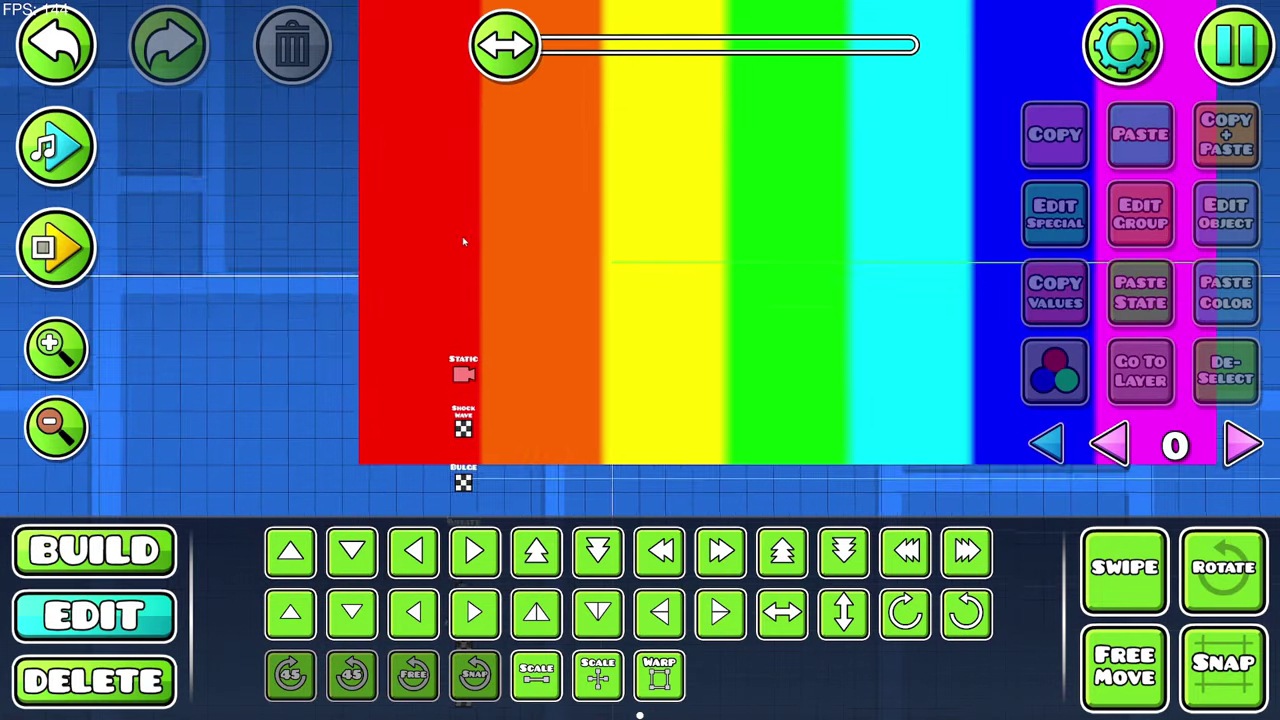
# Step: Set the ShockWave trigger's FadeOut to 15 and adjust its WaveW value
pyautogui.click(1197, 230)
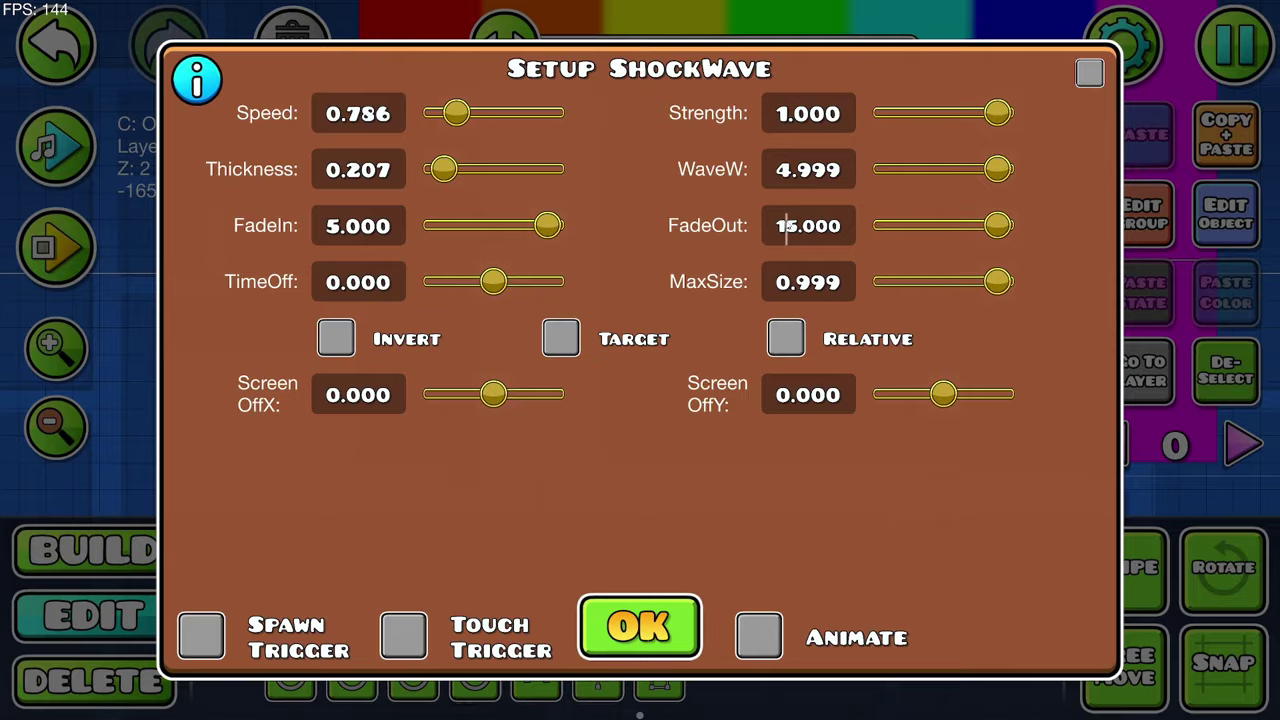
pyautogui.click(850, 167)
pyautogui.write('1')
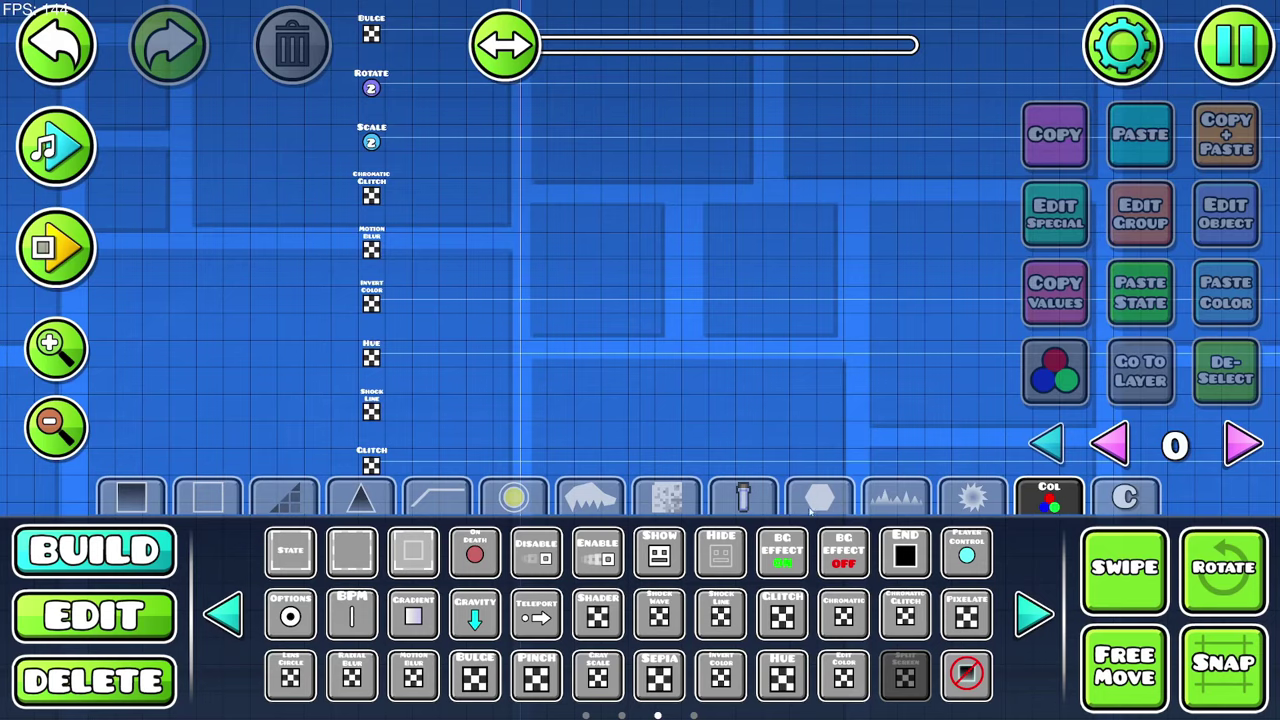
# Step: Configure the Split Screen trigger below Glitch with TargetY 10 and the next easing option
pyautogui.scroll(-5, 620, 349)
pyautogui.click(367, 321)
pyautogui.click(1212, 238)
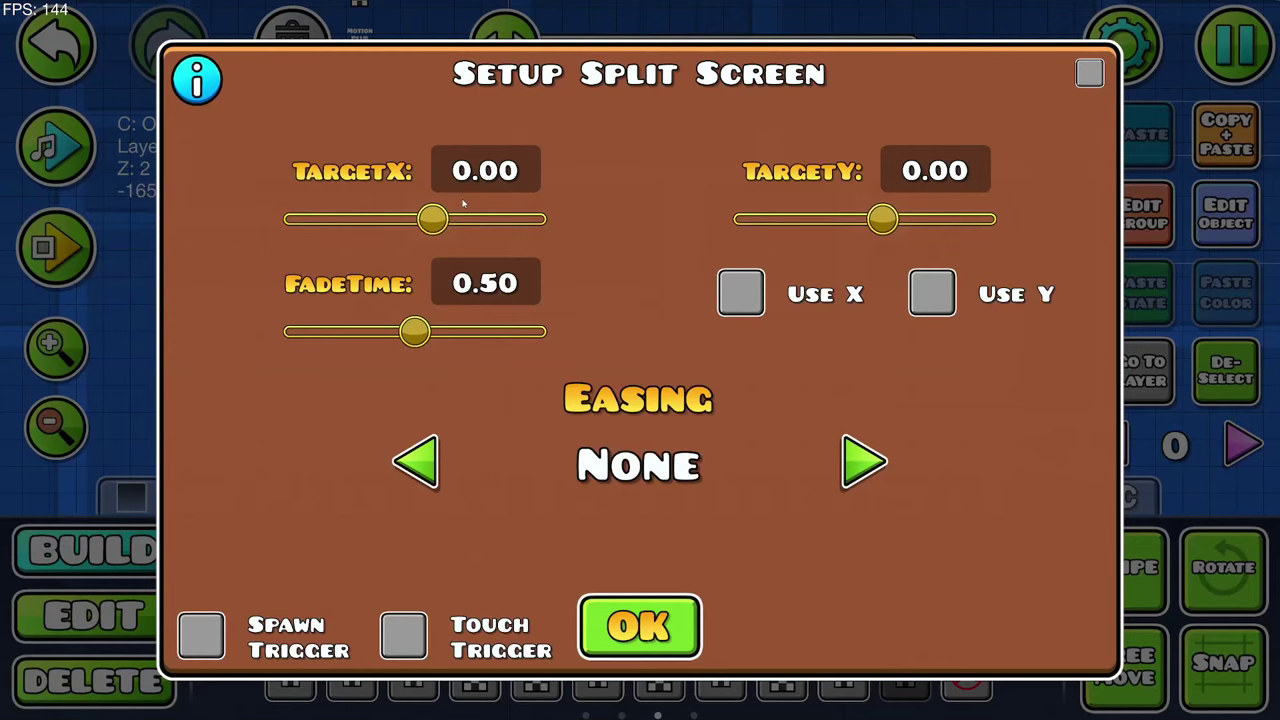
pyautogui.press('BackSpace')
pyautogui.press('BackSpace')
pyautogui.press('BackSpace')
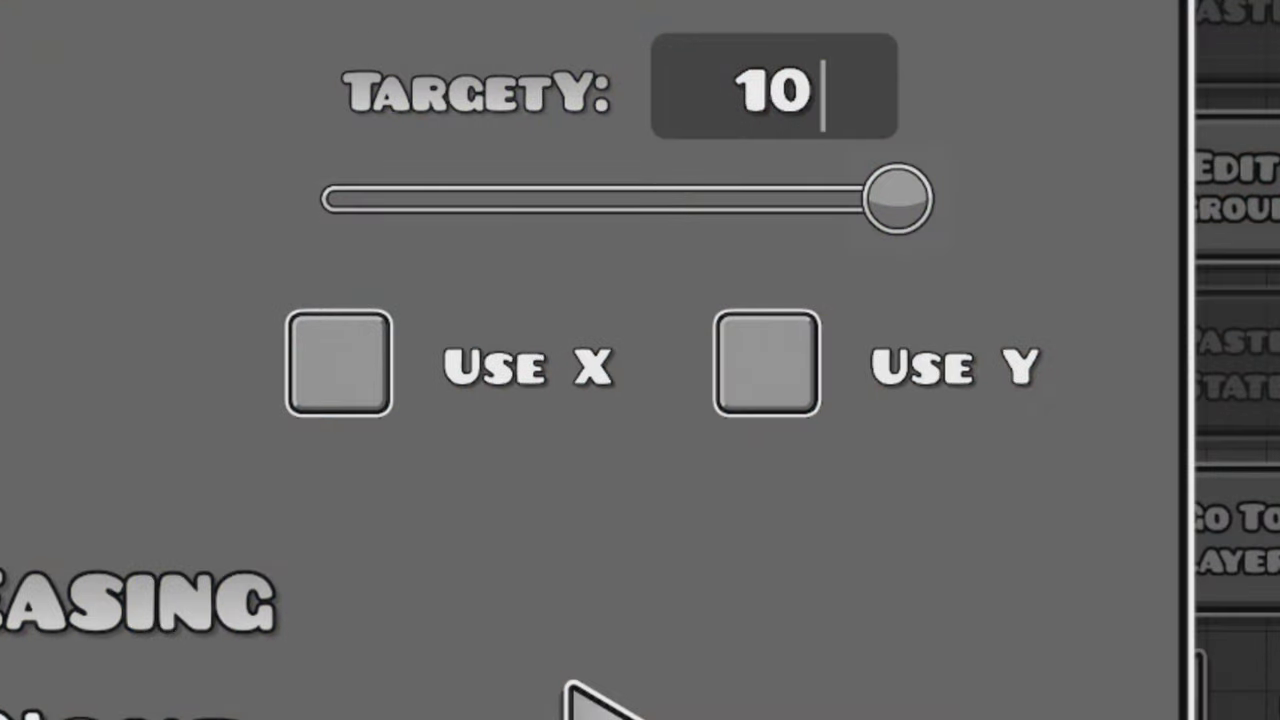
pyautogui.click(862, 462)
pyautogui.click(640, 627)
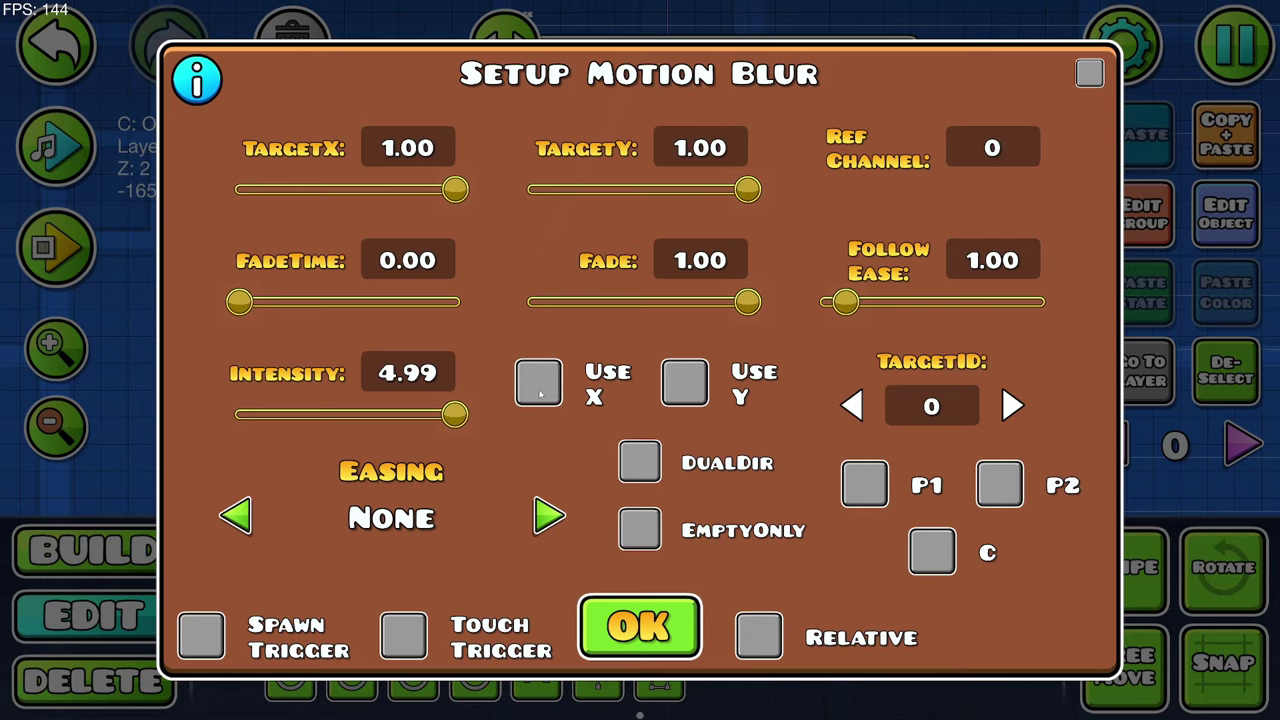
# Step: Check the settings of the Motion Blur trigger and the Split Screen trigger in the trigger column
pyautogui.click(640, 627)
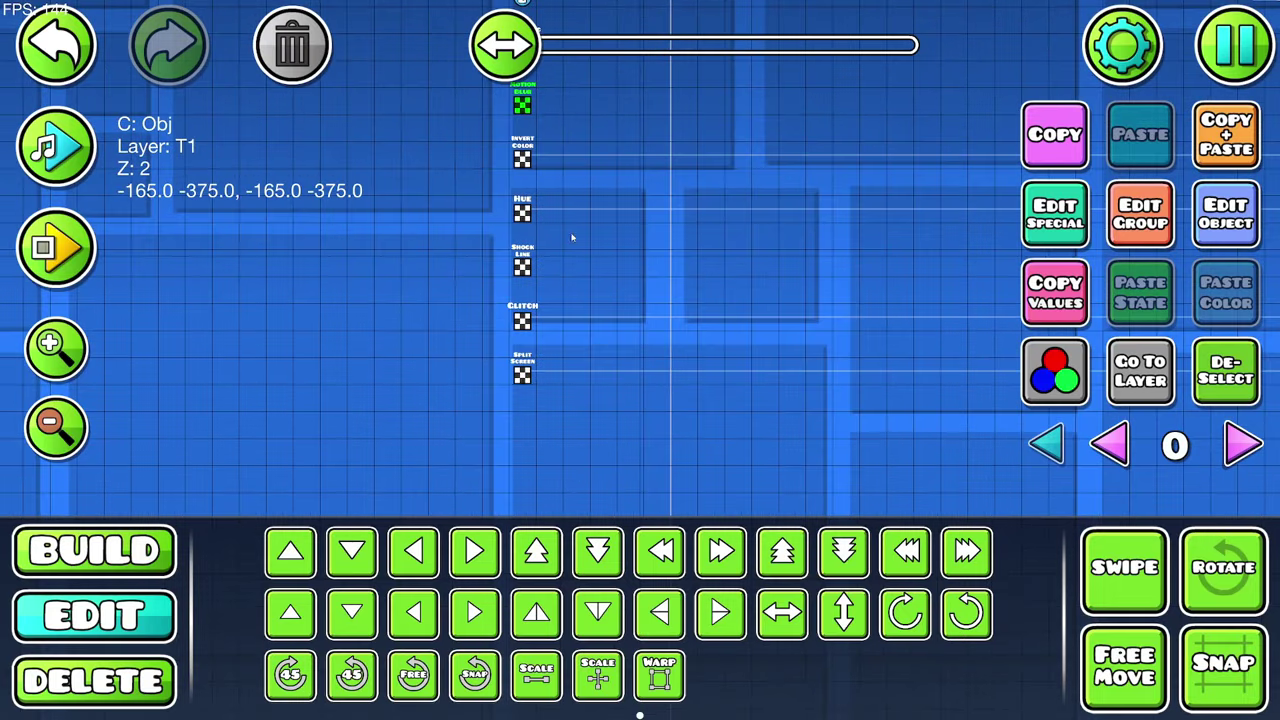
pyautogui.click(1222, 222)
pyautogui.click(638, 626)
pyautogui.scroll(6, 519, 253)
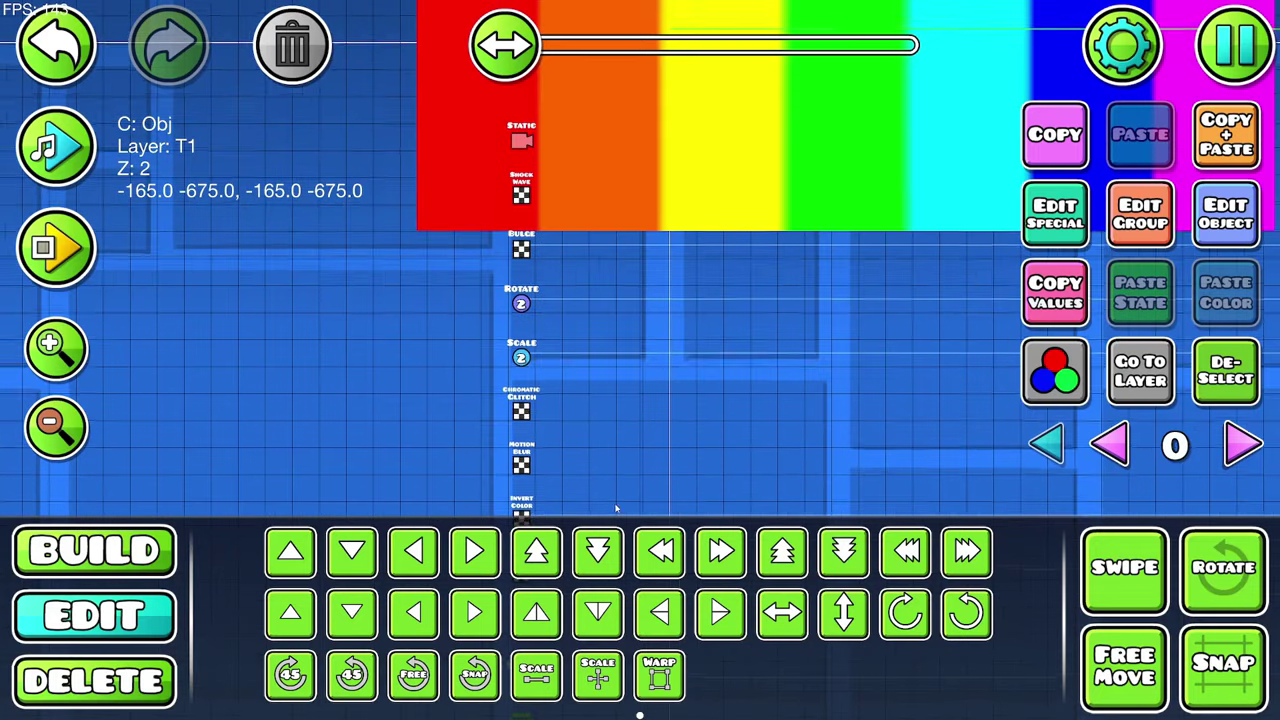
pyautogui.click(1226, 213)
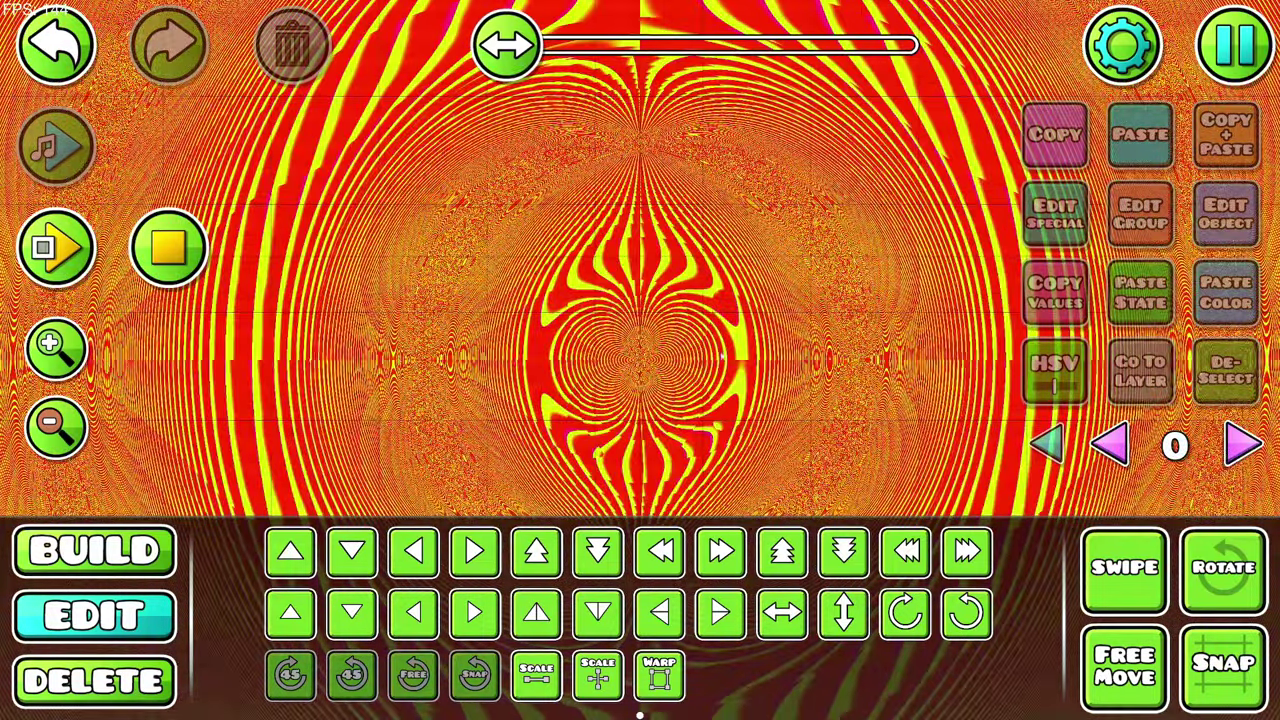
# Step: Leave the paused playtest and exit the level editor back to the game's main menu
pyautogui.moveTo(722, 356); pyautogui.dragTo(683, 380)
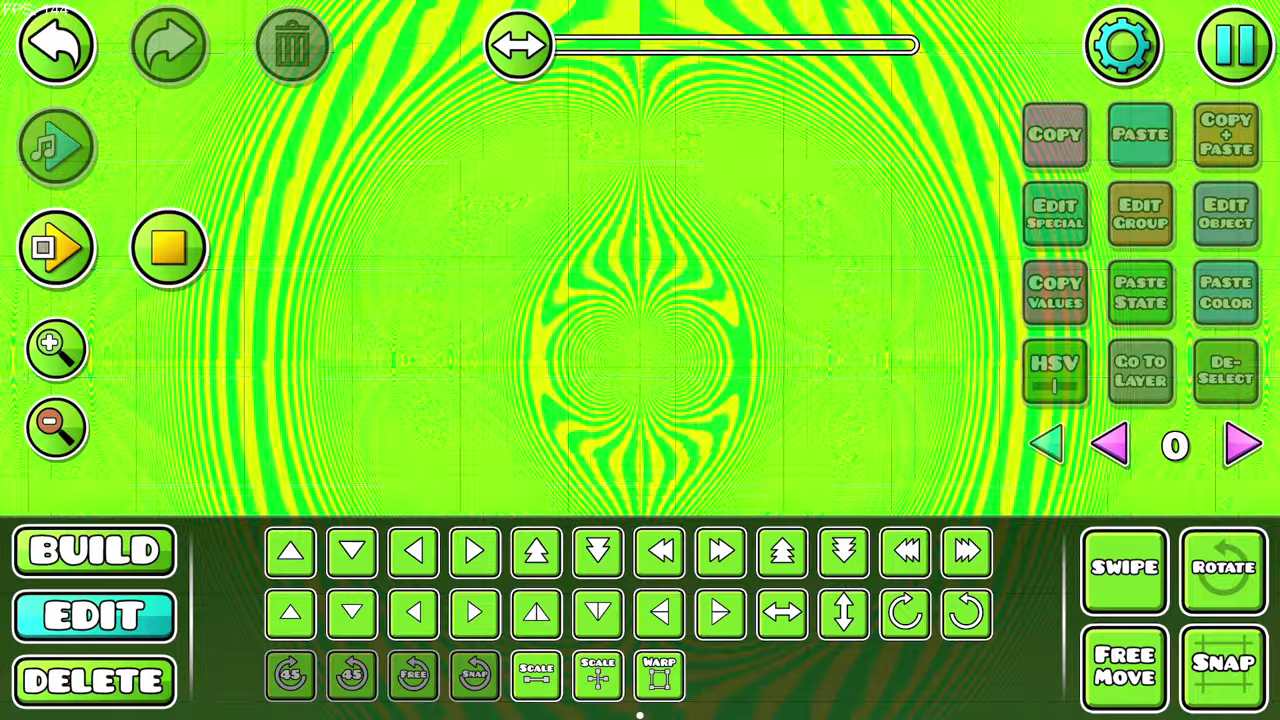
pyautogui.click(40, 418)
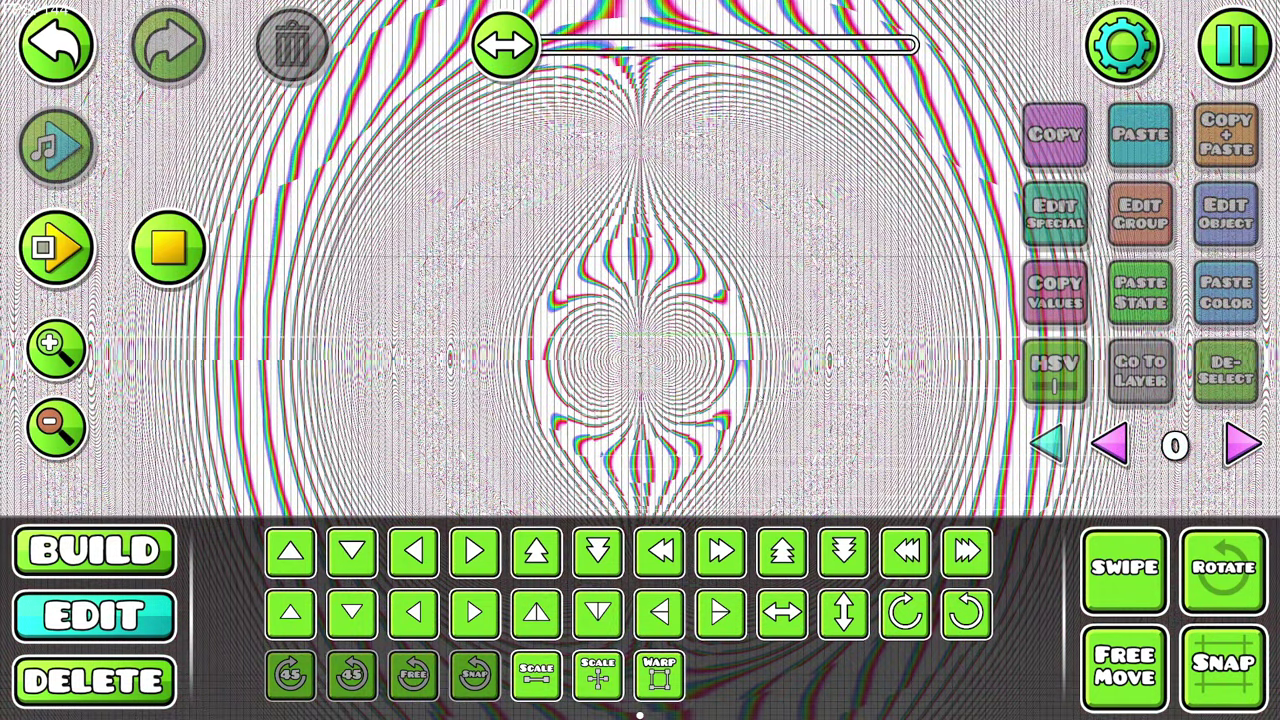
pyautogui.press('Escape')
pyautogui.click(800, 383)
pyautogui.press('Escape')
pyautogui.press('Escape')
pyautogui.press('Escape')
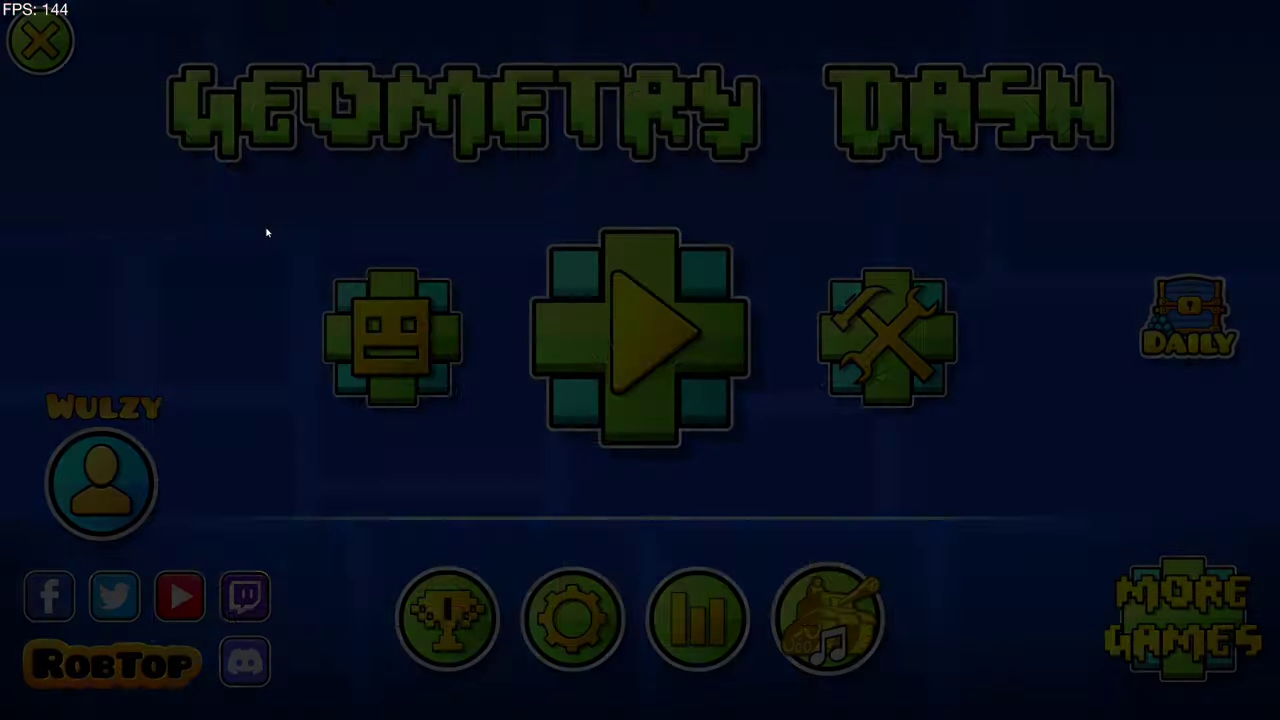
# Step: Open the player's own profile page and refresh it
pyautogui.click(101, 484)
pyautogui.click(168, 661)
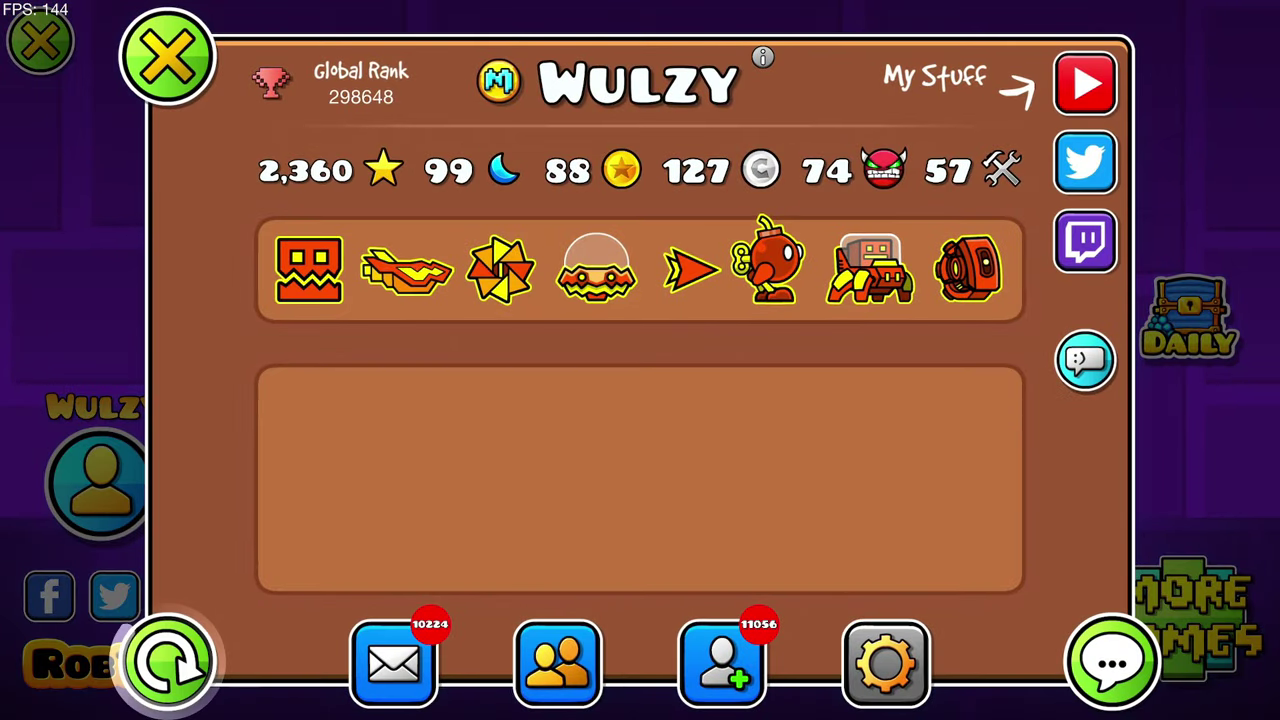